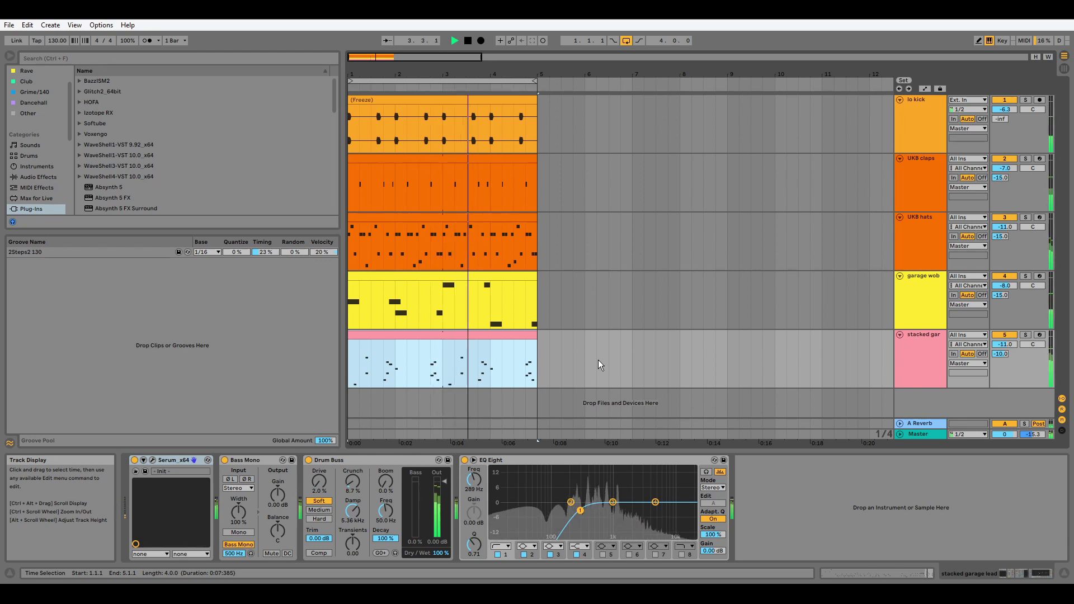
Stop playback, solo the stacked garage lead track and play it through once alone.
key("space")
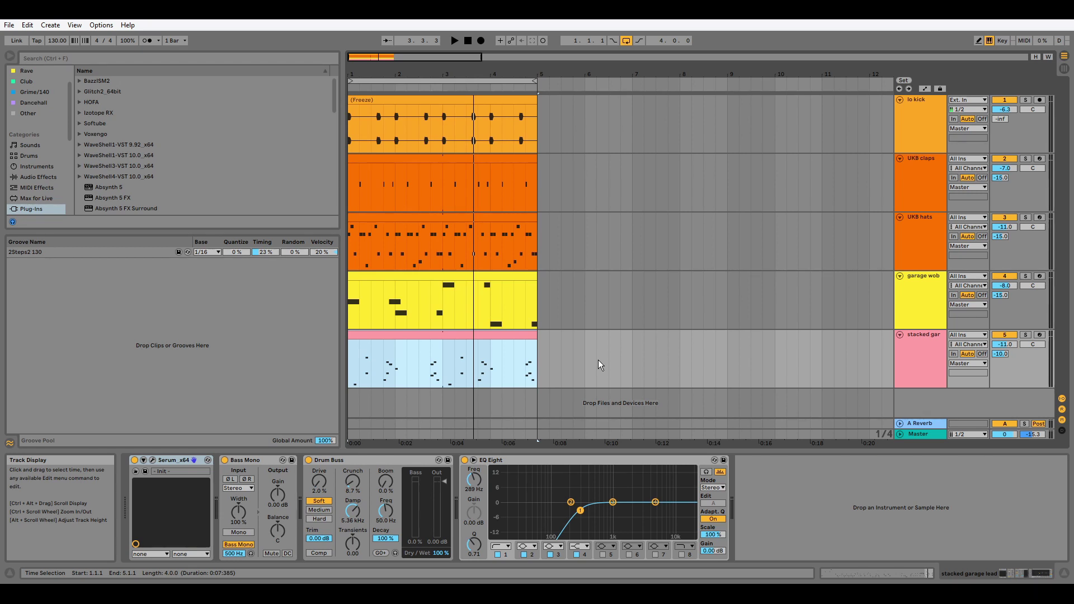
left_click(1025, 335)
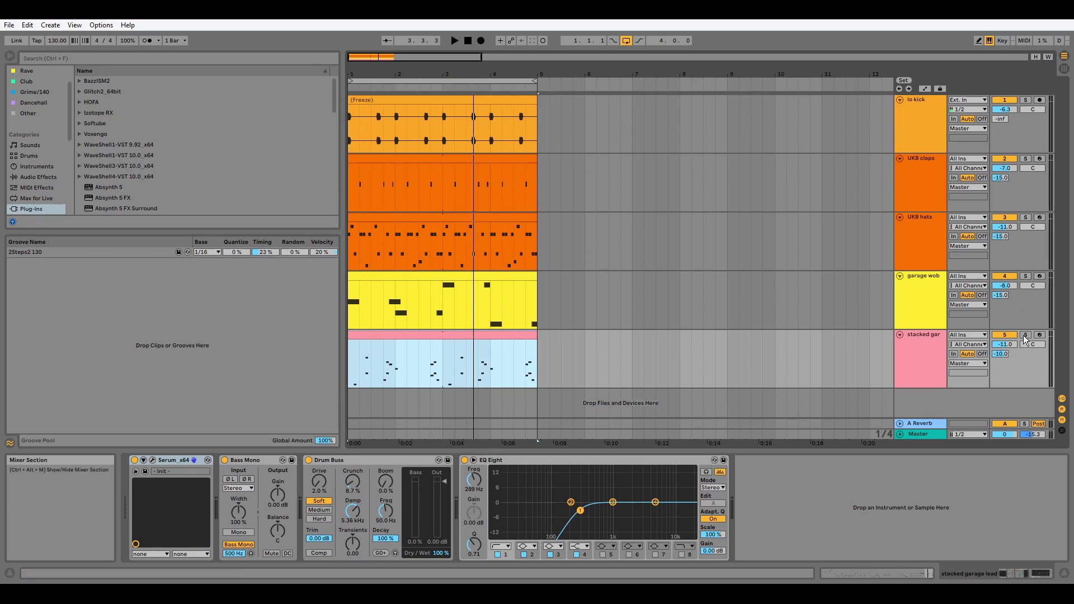
key("space")
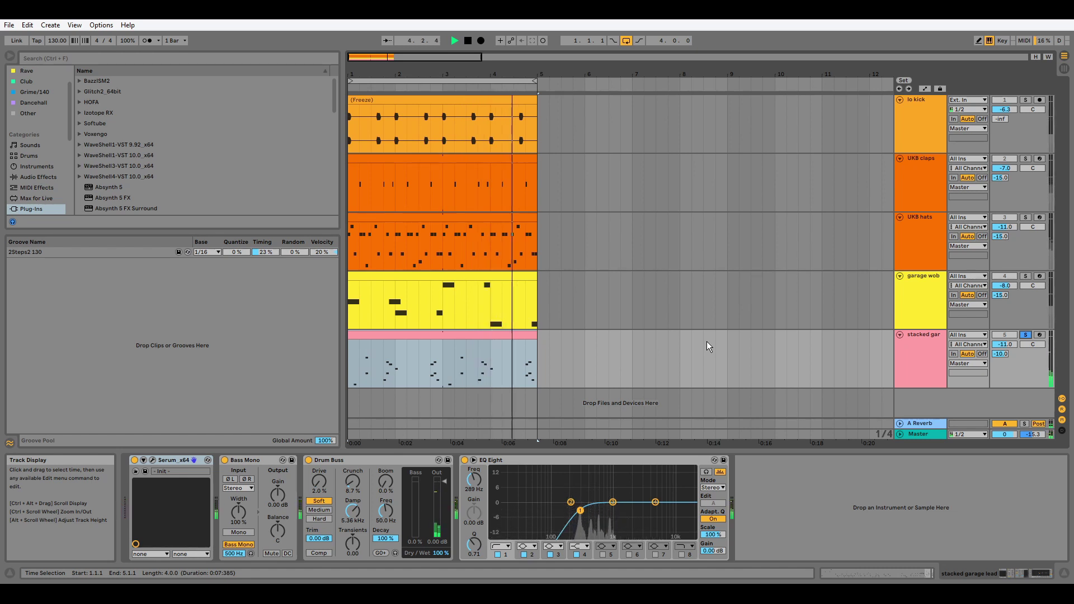
key("space")
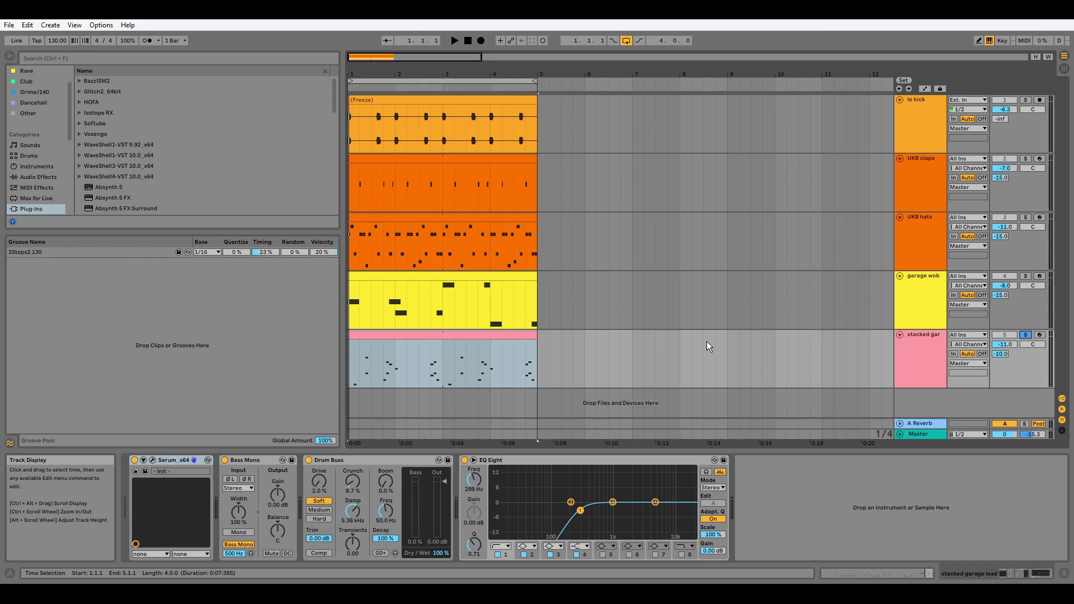
Add a new MIDI track below the lead with Serum loaded on it.
right_click(916, 348)
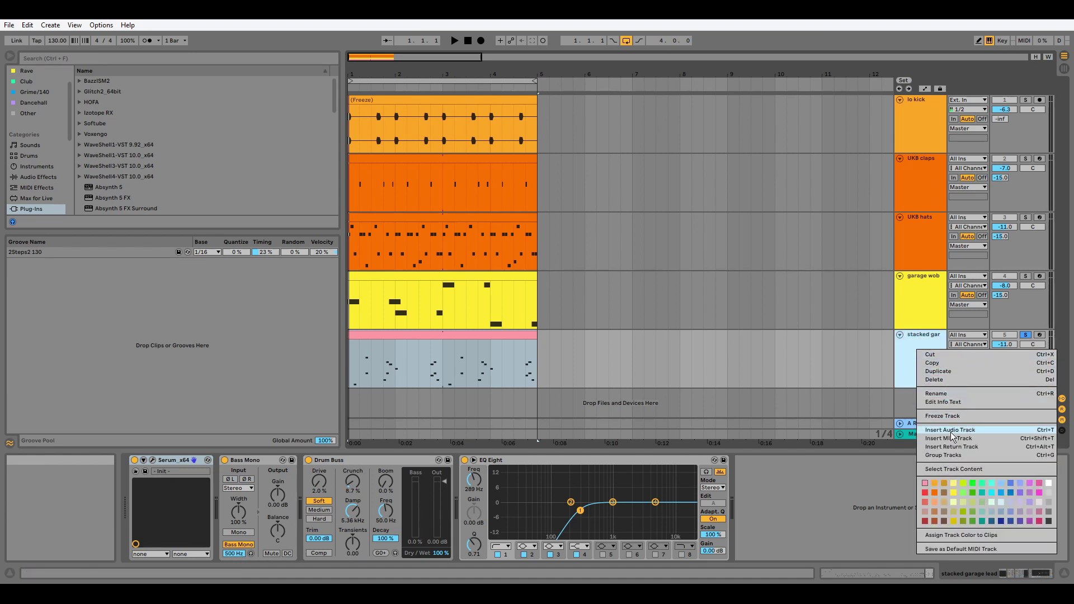
left_click(871, 384)
key("ctrl+f")
type("SERUM")
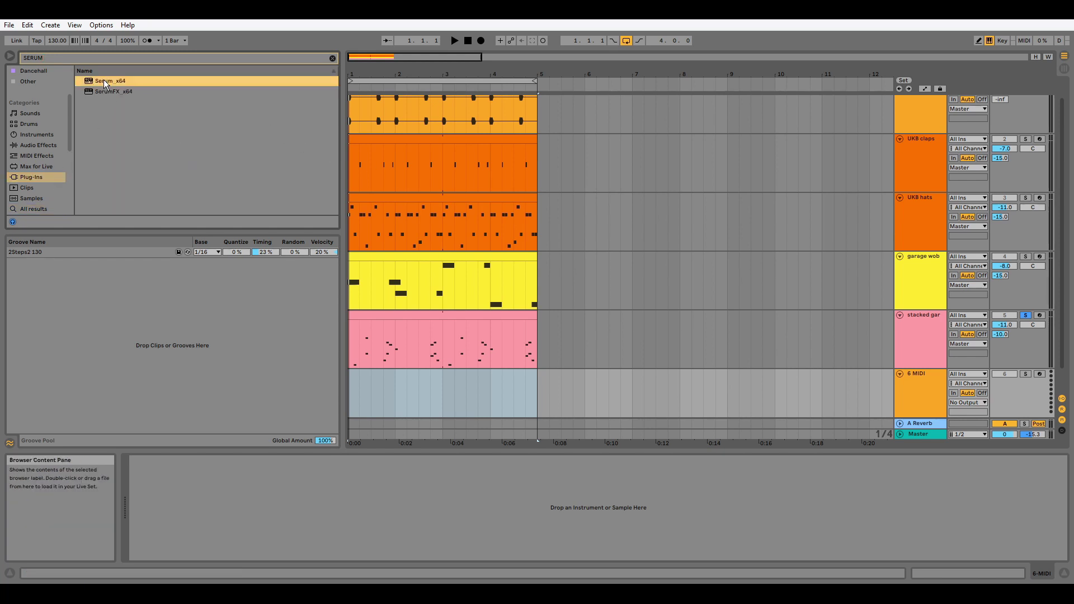
left_click_drag(102, 80, 427, 388)
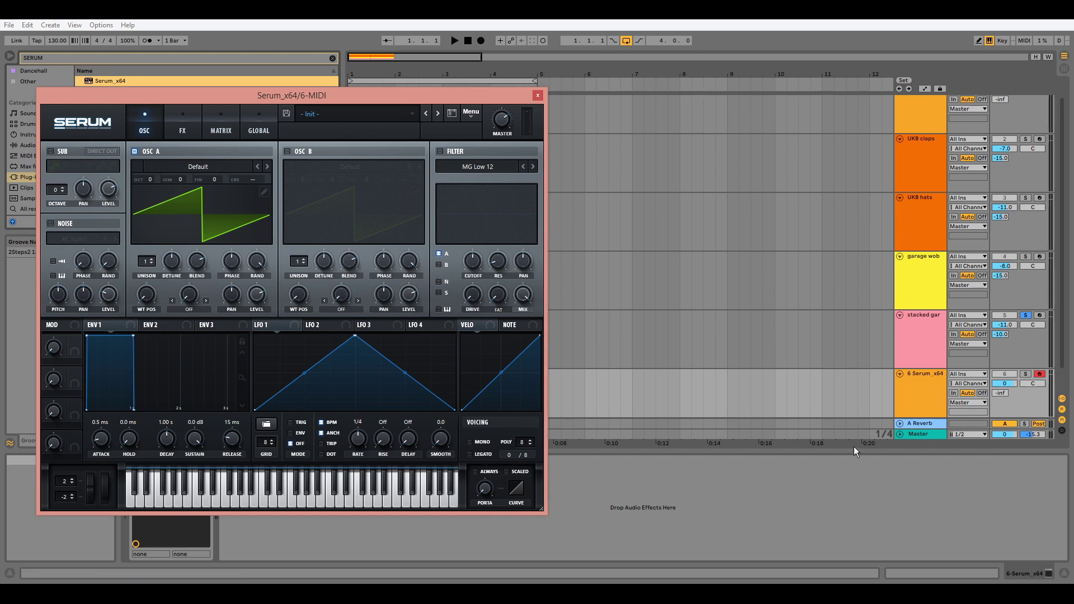
Rename the new track 'stacked garage stab' and set its volume to -11 dB.
right_click(915, 388)
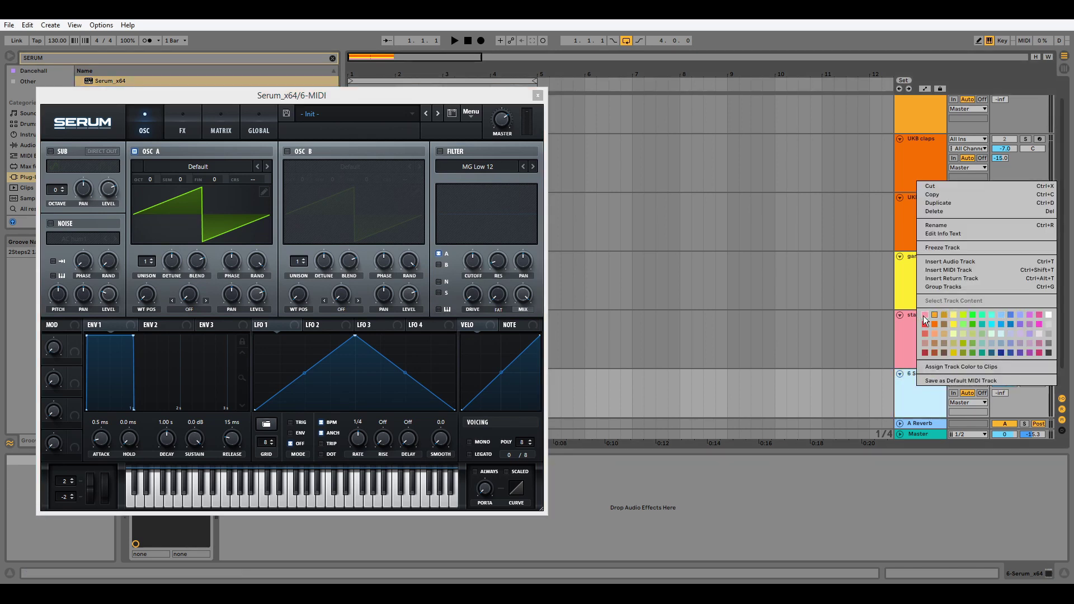
left_click(964, 368)
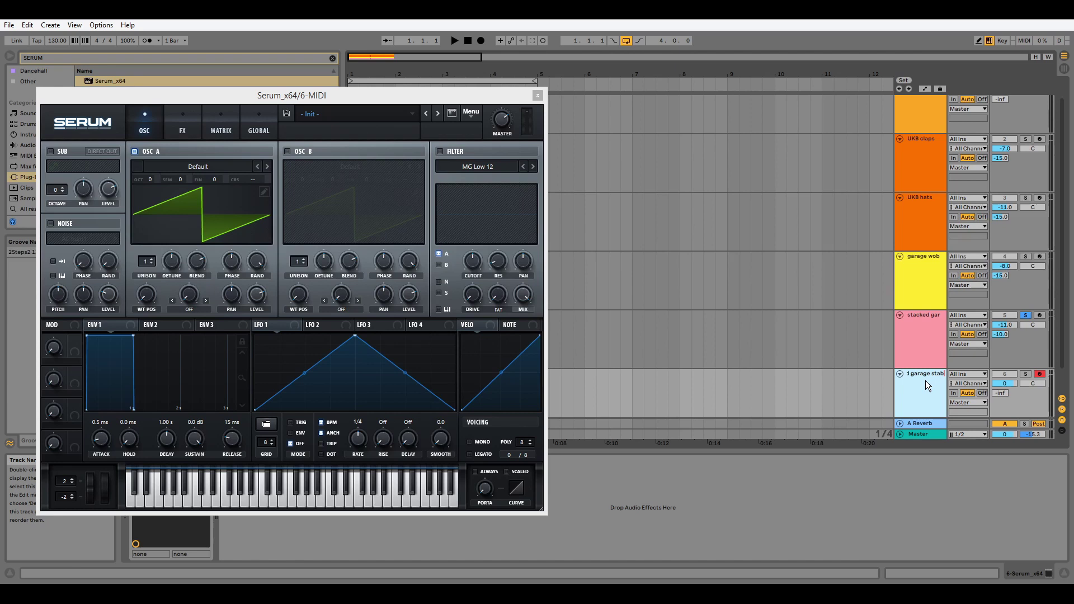
left_click(1005, 384)
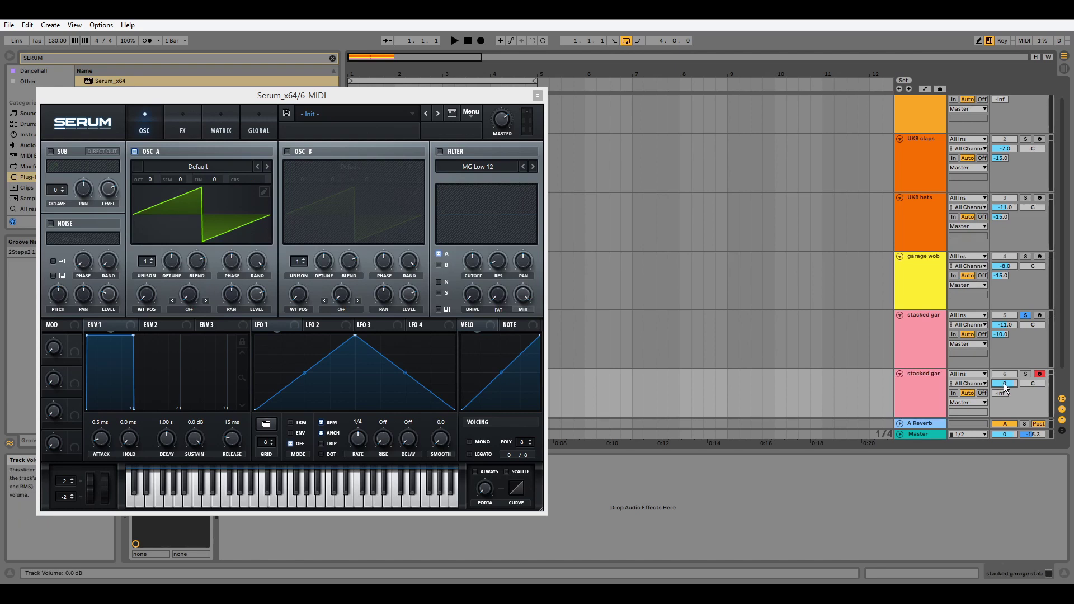
type("-11")
key("Return")
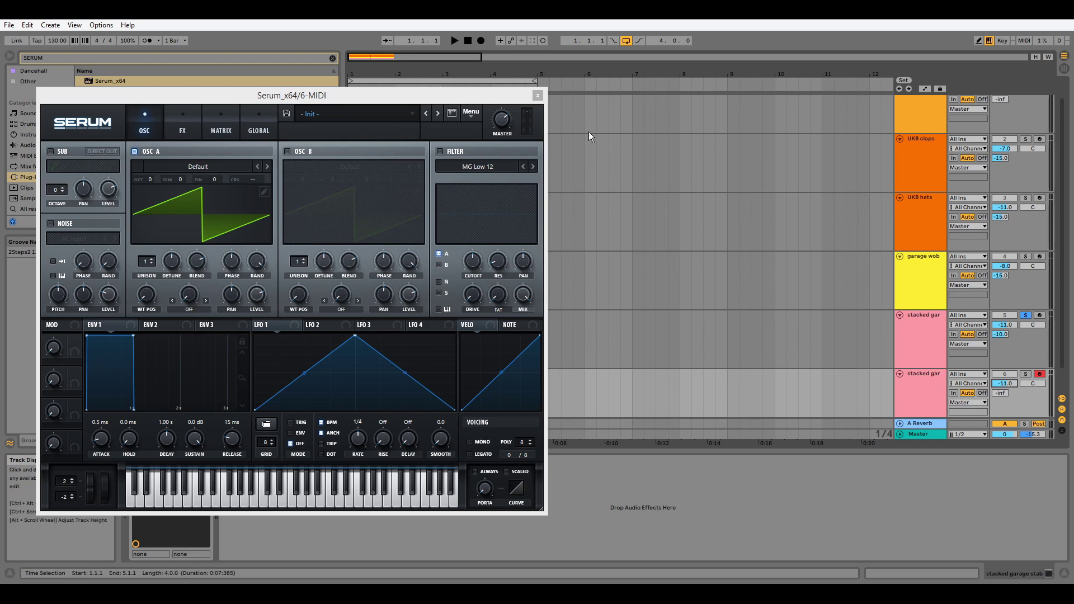
Move the pink clip onto the stab track, delete the old lead track, and solo-play the stab.
left_click(538, 95)
left_click_drag(445, 317, 448, 384)
left_click(924, 343)
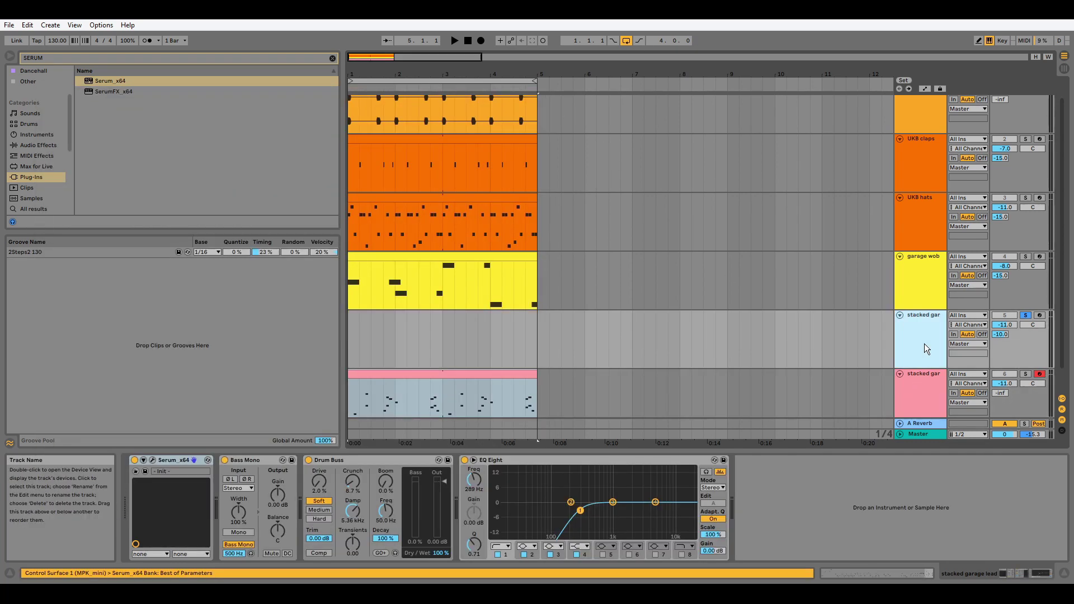
key("Delete")
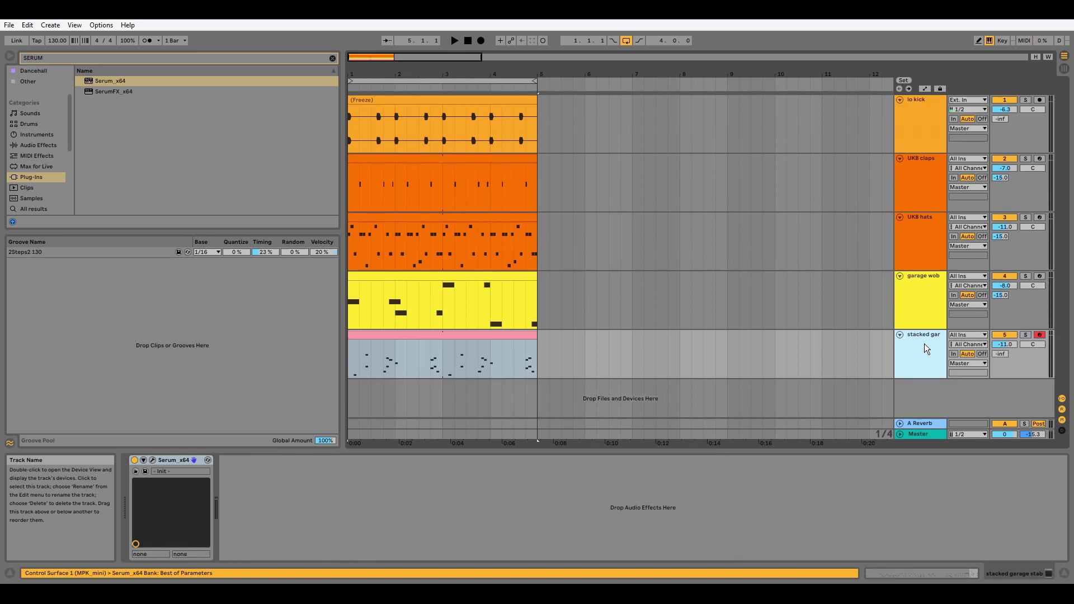
left_click(1026, 334)
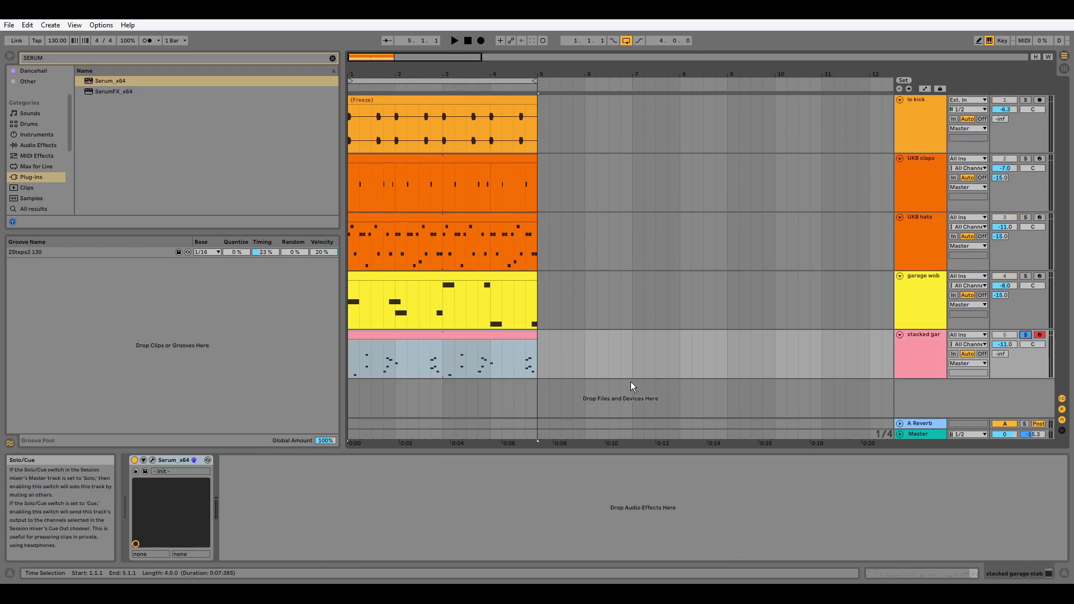
key("space")
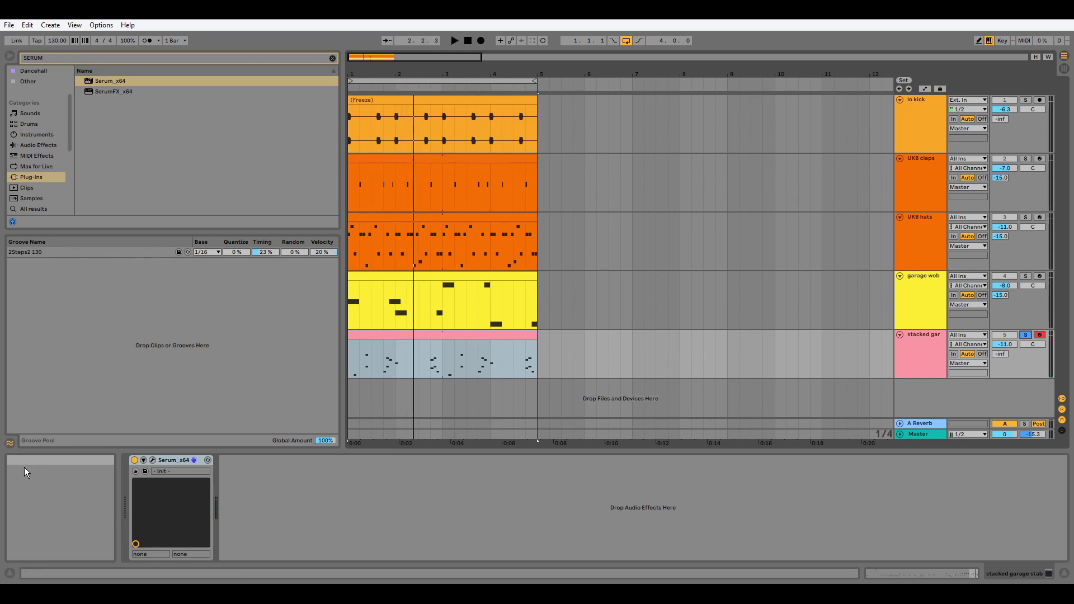
Load Analog_BD_Sin into oscillator A with 7 unison voices and start playback.
left_click(154, 460)
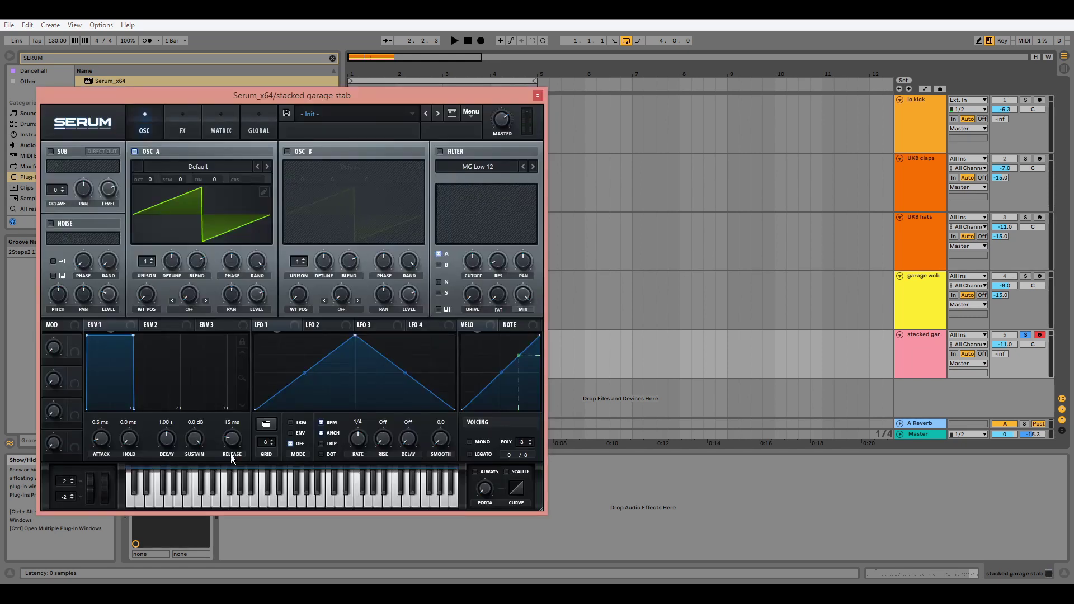
left_click(197, 169)
mouse_move(197, 179)
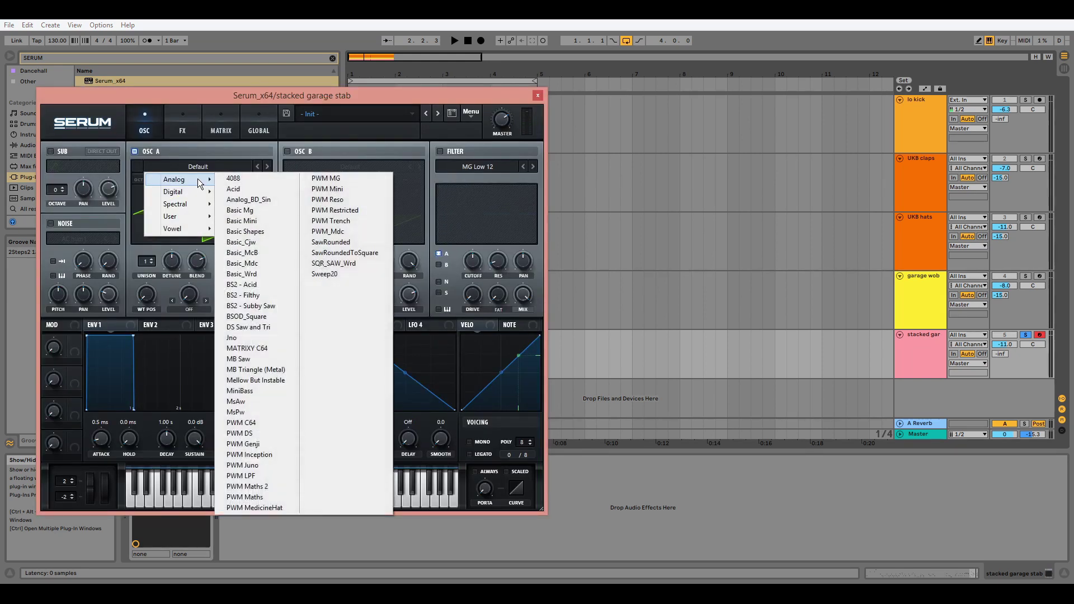
left_click(252, 199)
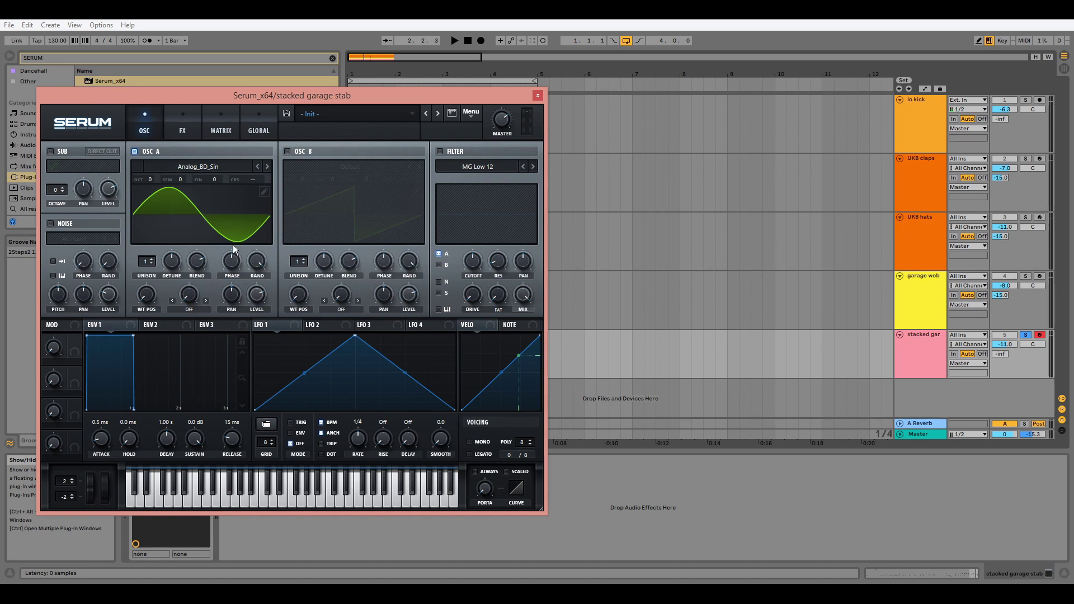
left_click_drag(151, 263, 163, 214)
key("space")
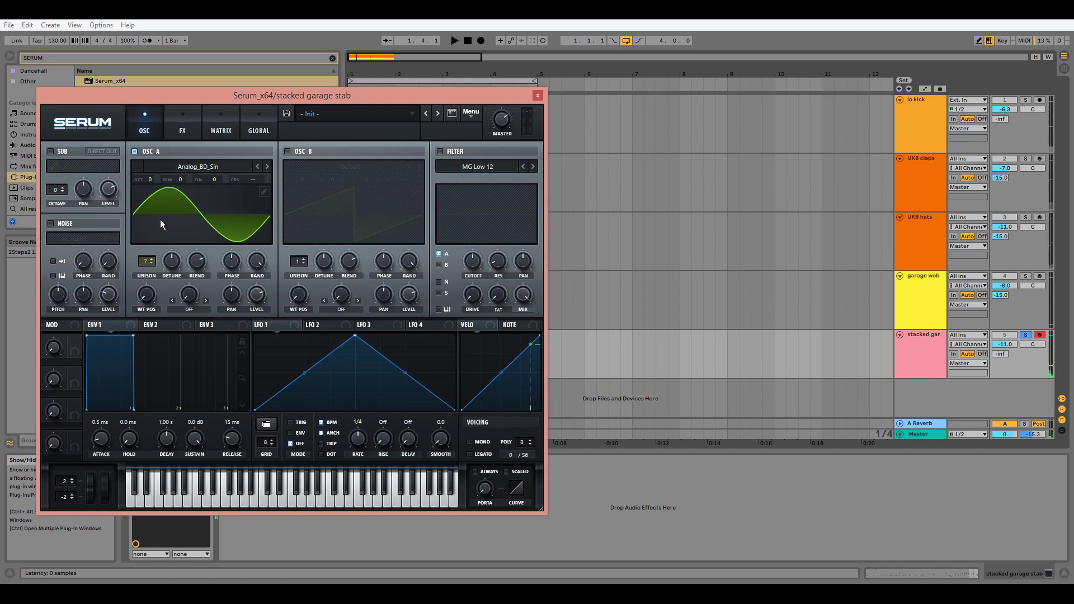
Enable oscillator B with Analog_BD_Sin, 4 unison voices, tuned +7 semitones, and audition it.
left_click(287, 151)
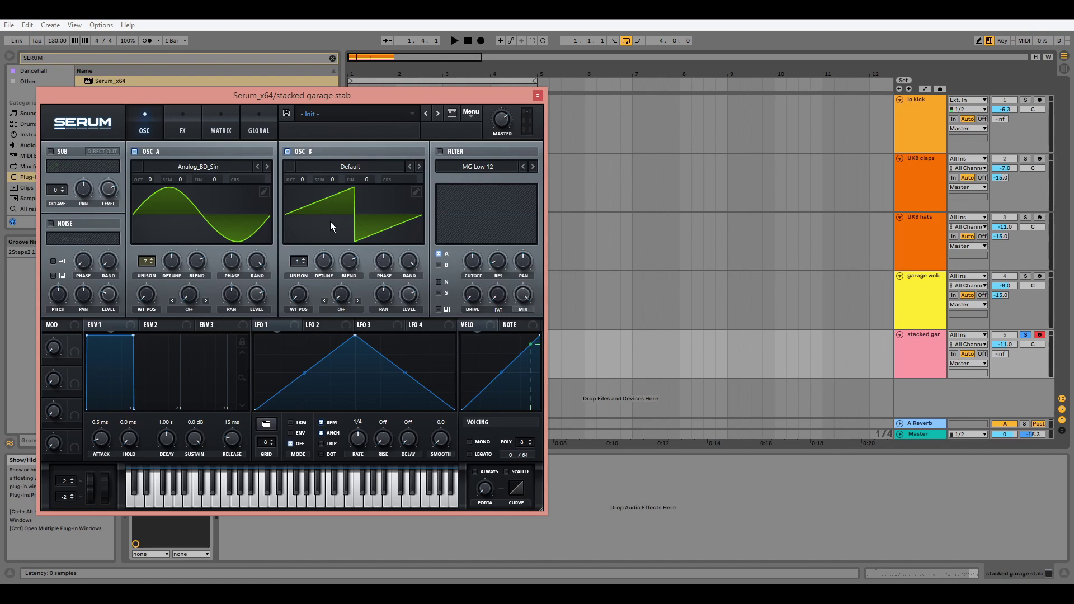
left_click(360, 168)
mouse_move(358, 179)
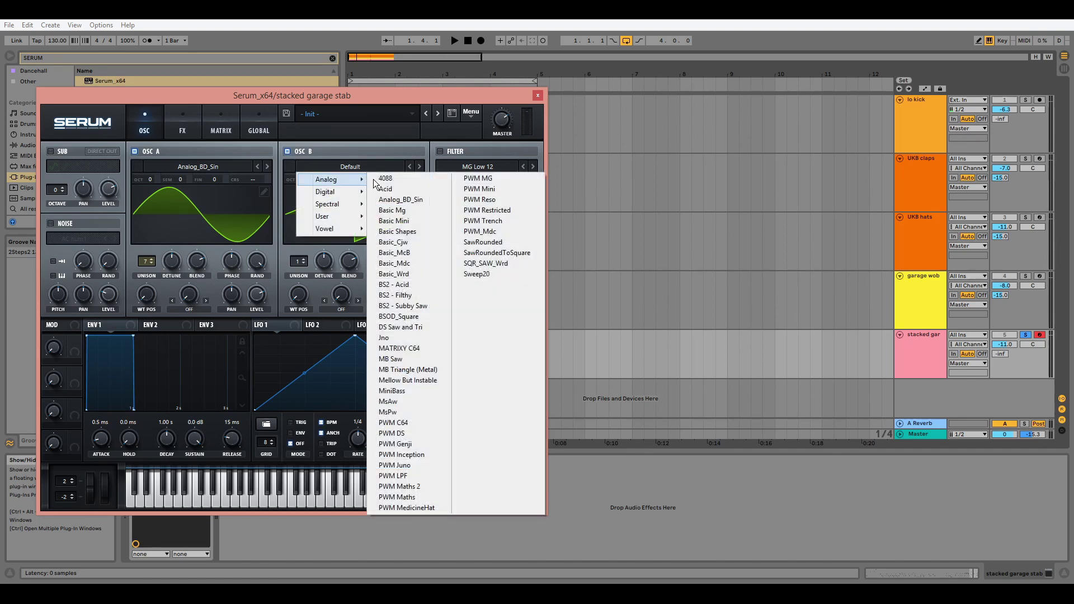
left_click(396, 198)
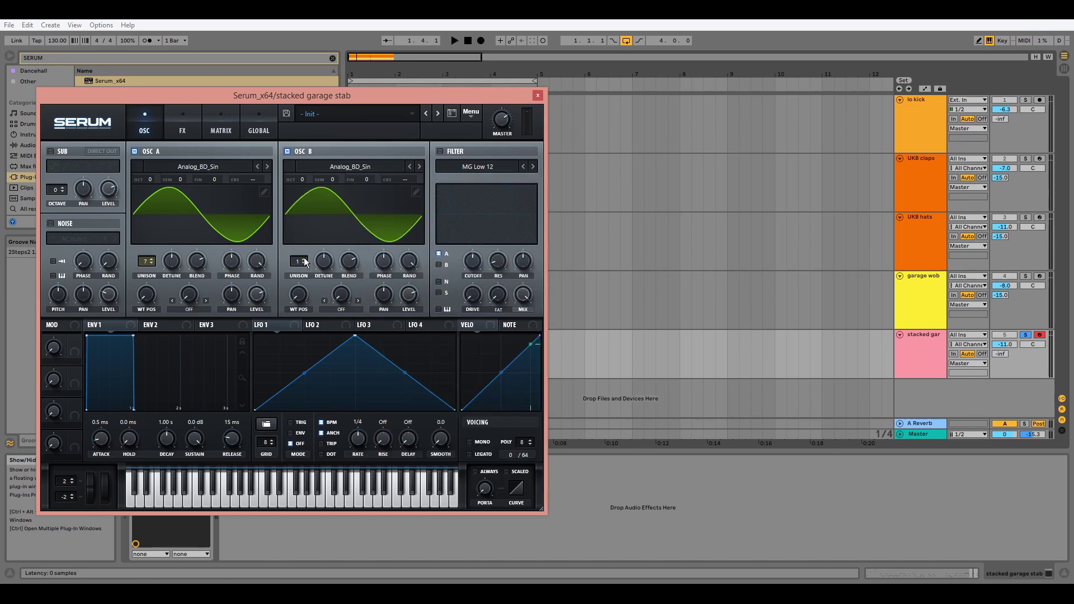
left_click_drag(303, 257, 313, 210)
left_click_drag(334, 184, 338, 177)
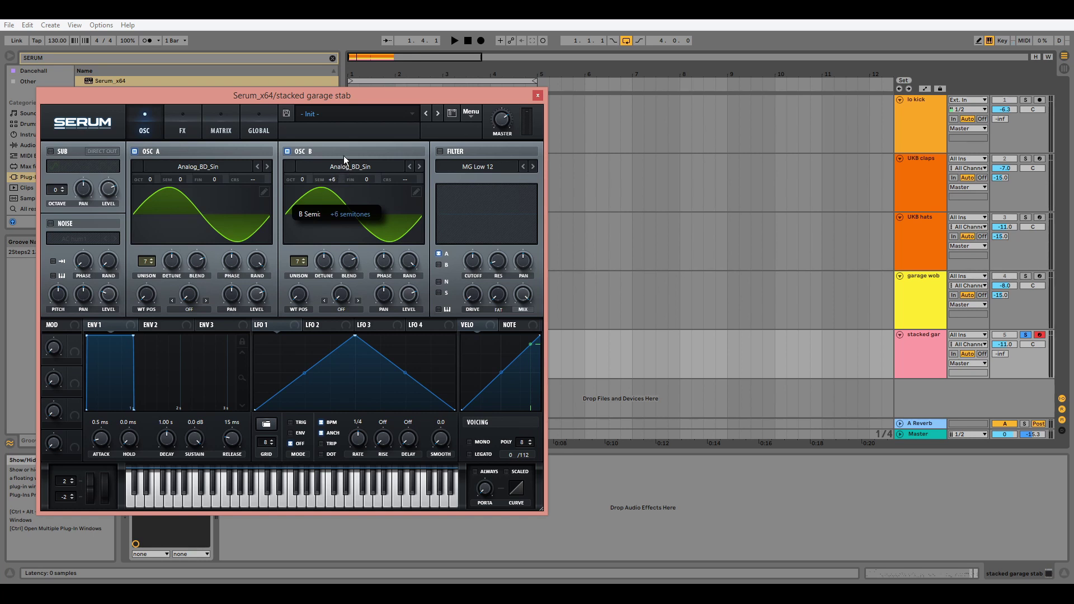
left_click_drag(345, 152, 345, 152)
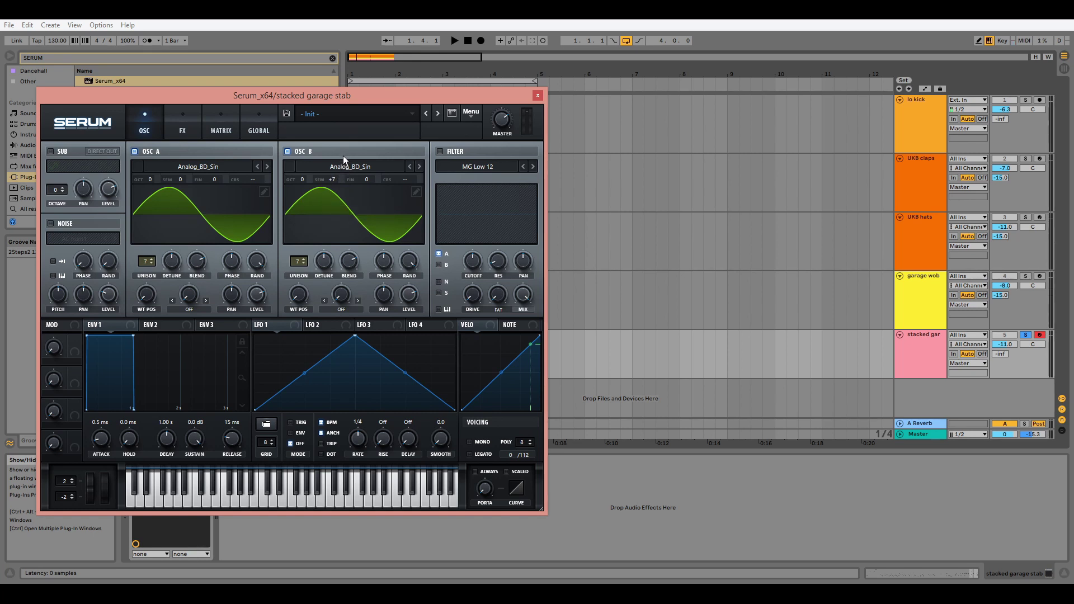
key("space")
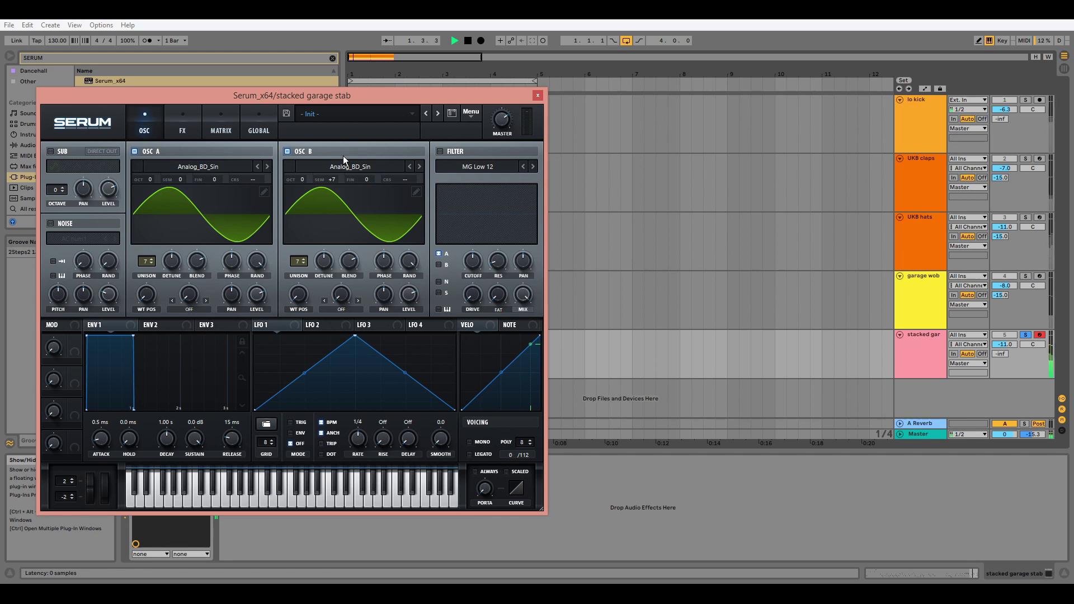
key("space")
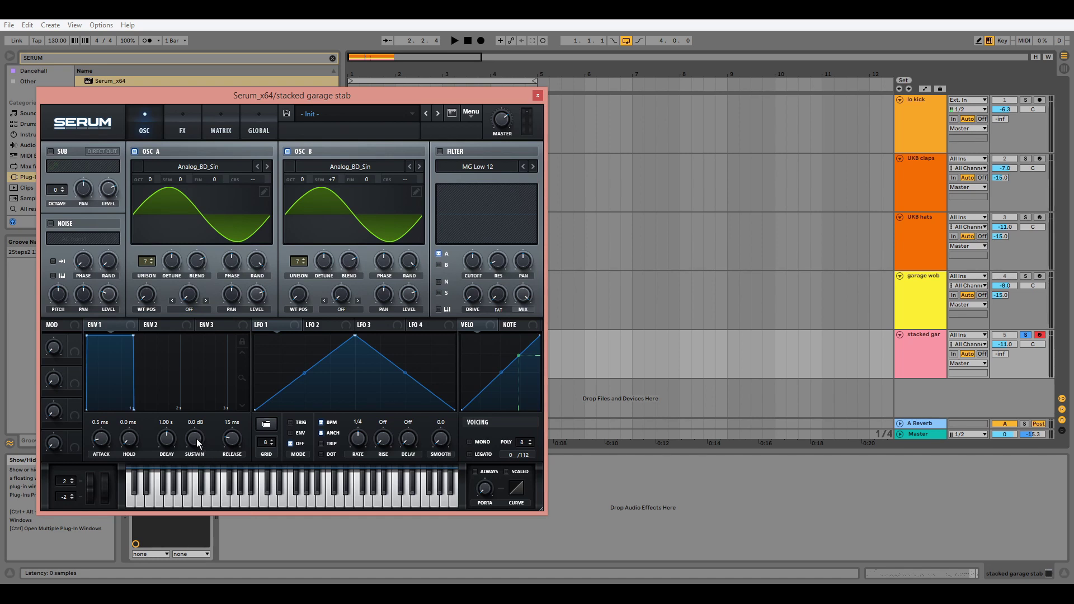
Set envelope 1 sustain to -inf and attack to 4.2 ms, then enable the MG Low 12 filter.
left_click_drag(196, 438, 196, 492)
key("space")
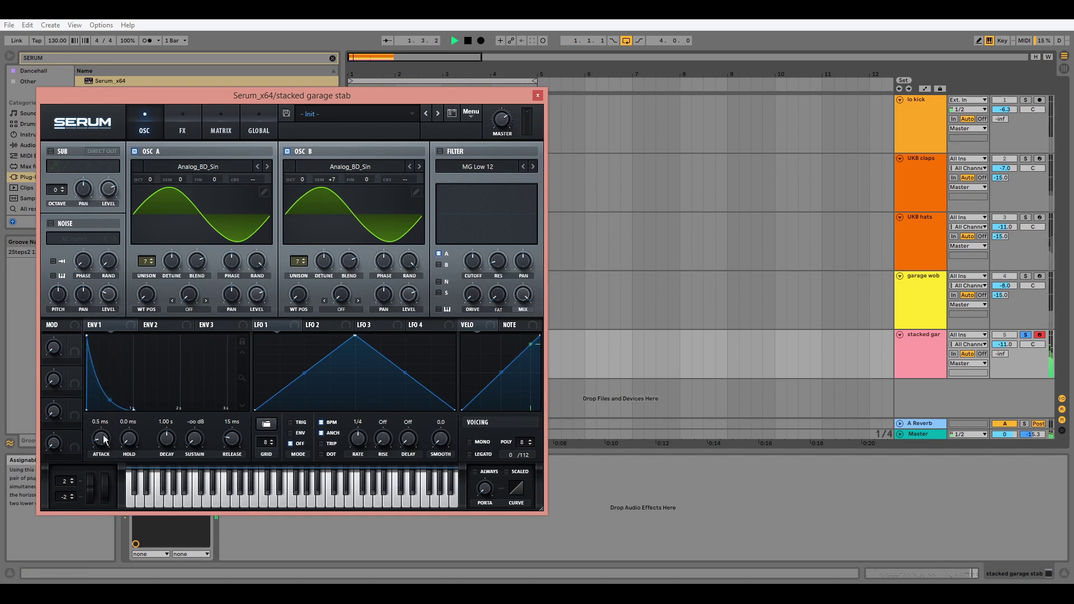
left_click_drag(104, 439, 105, 429)
key("space")
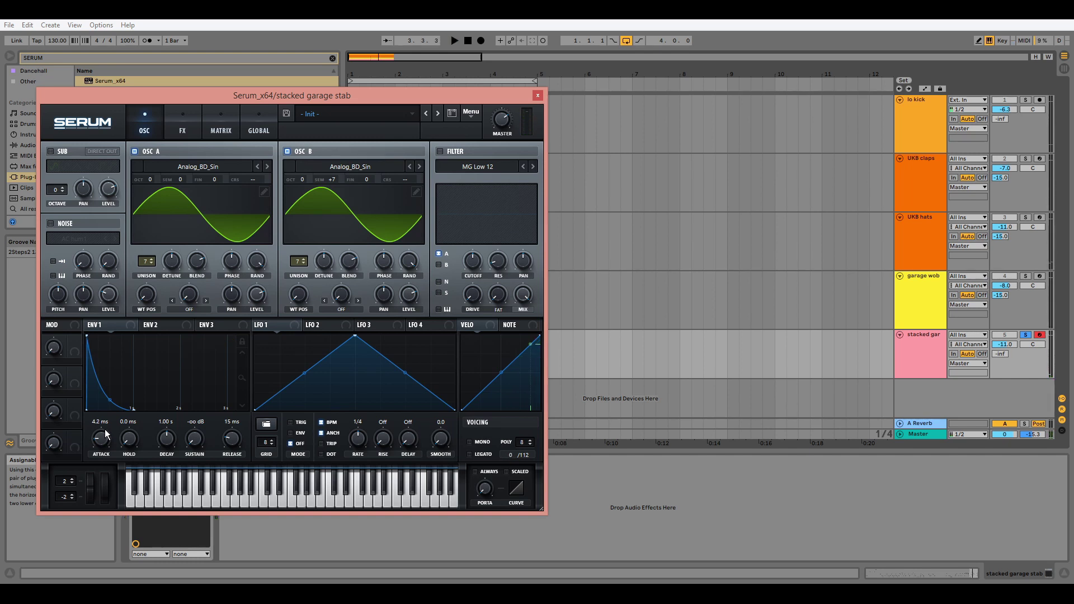
left_click(440, 152)
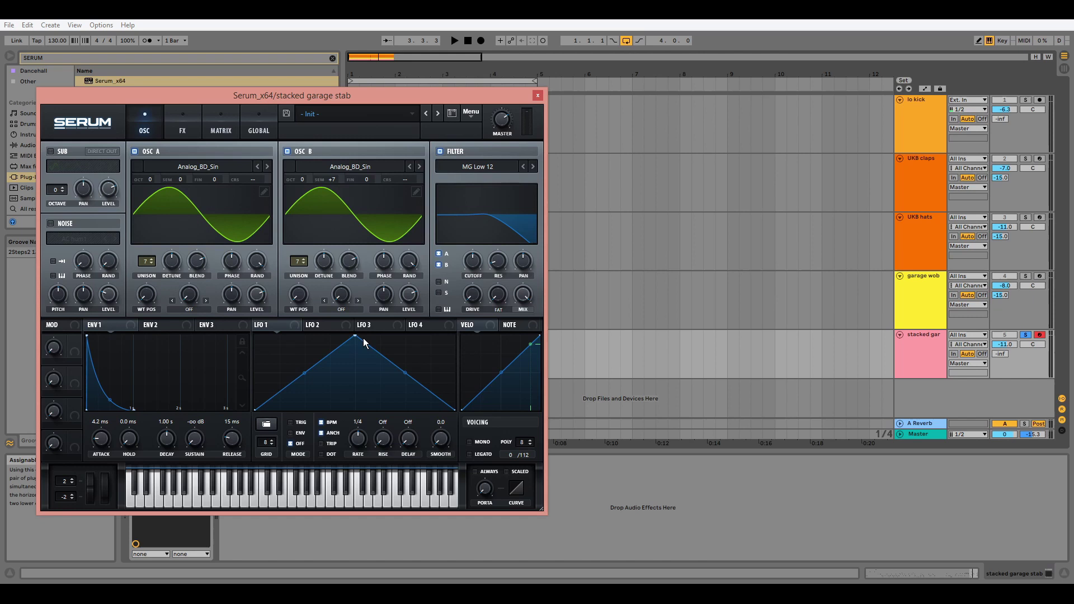
Reshape LFO 1 into a falling ramp in ENV mode and route it to filter cutoff.
left_click_drag(356, 336, 109, 320)
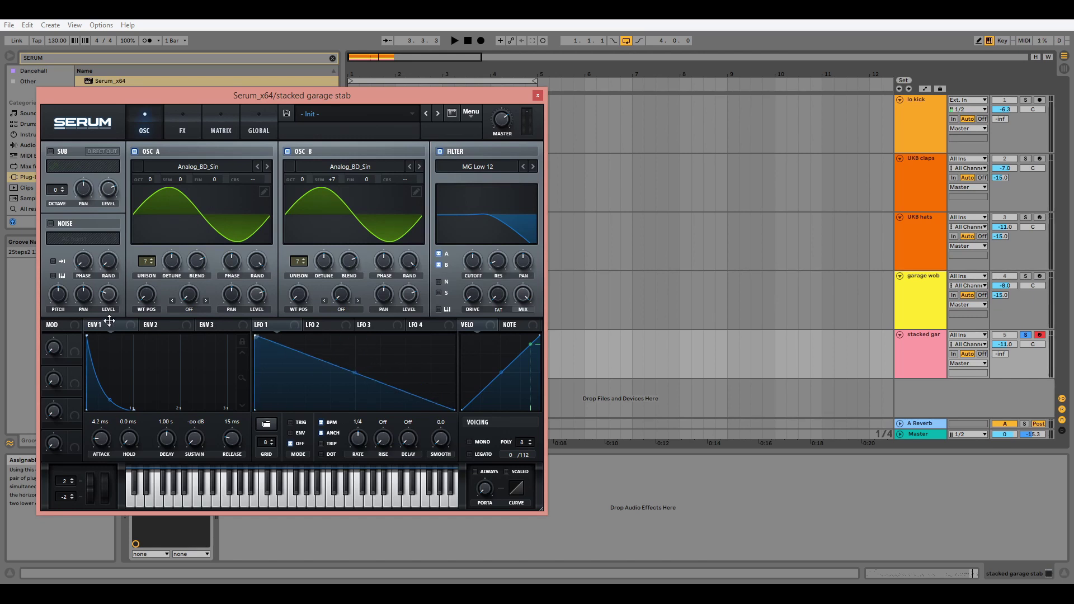
left_click(300, 435)
left_click_drag(301, 327, 475, 268)
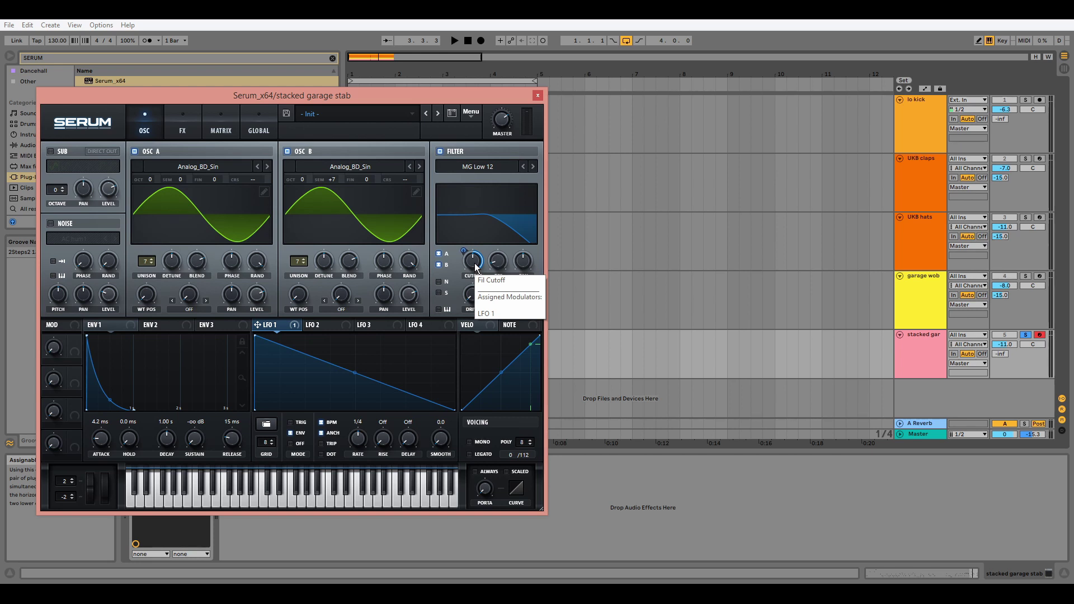
Bend LFO 1's ramp into a concave curve while the arrangement plays.
left_click(1032, 339)
key("space")
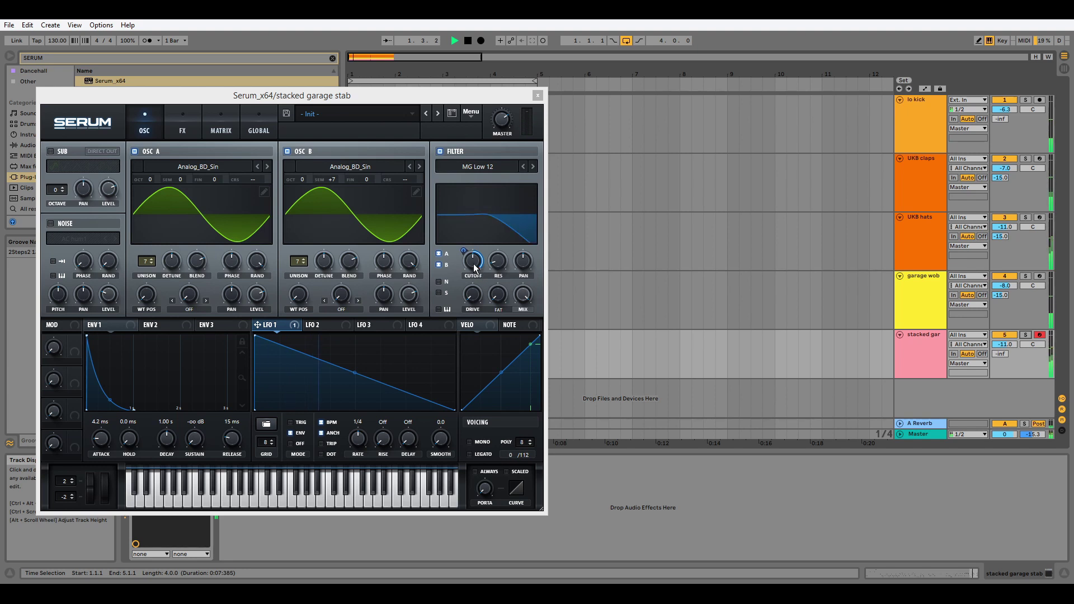
left_click(473, 292)
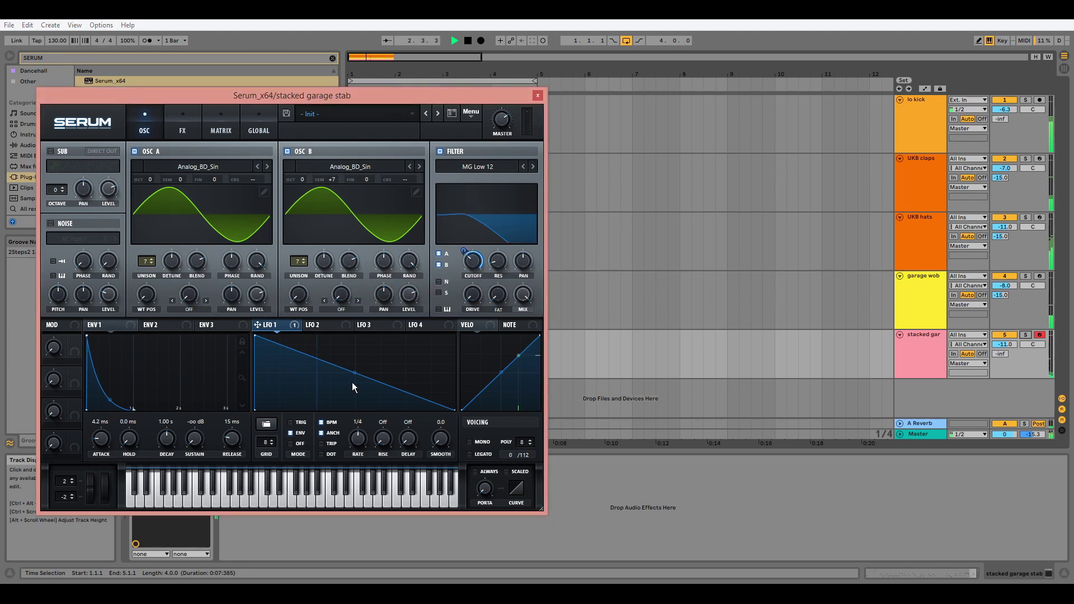
left_click_drag(355, 374, 350, 391)
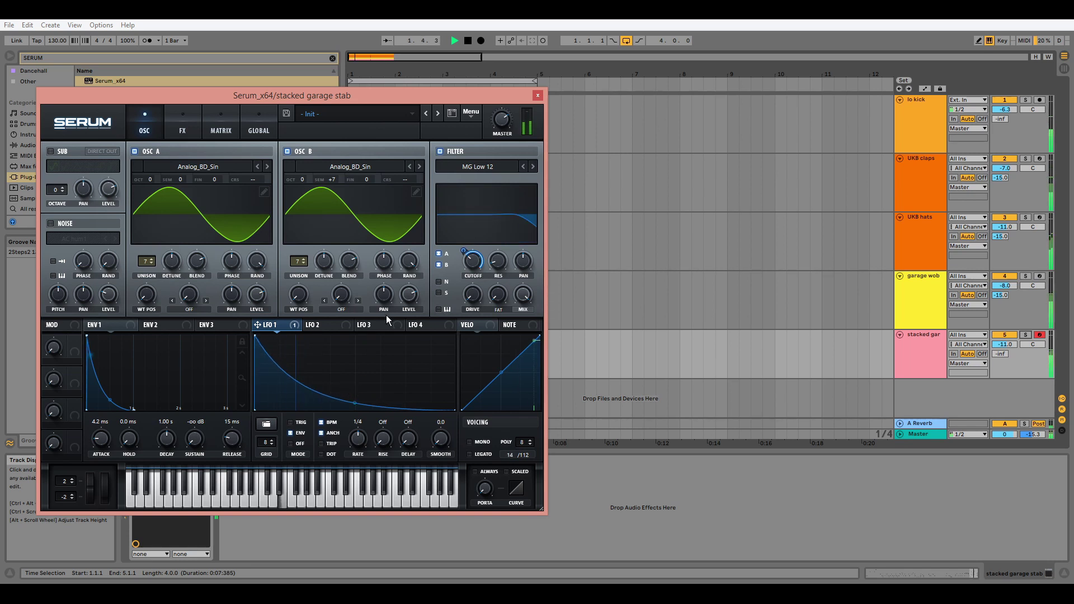
mouse_move(469, 264)
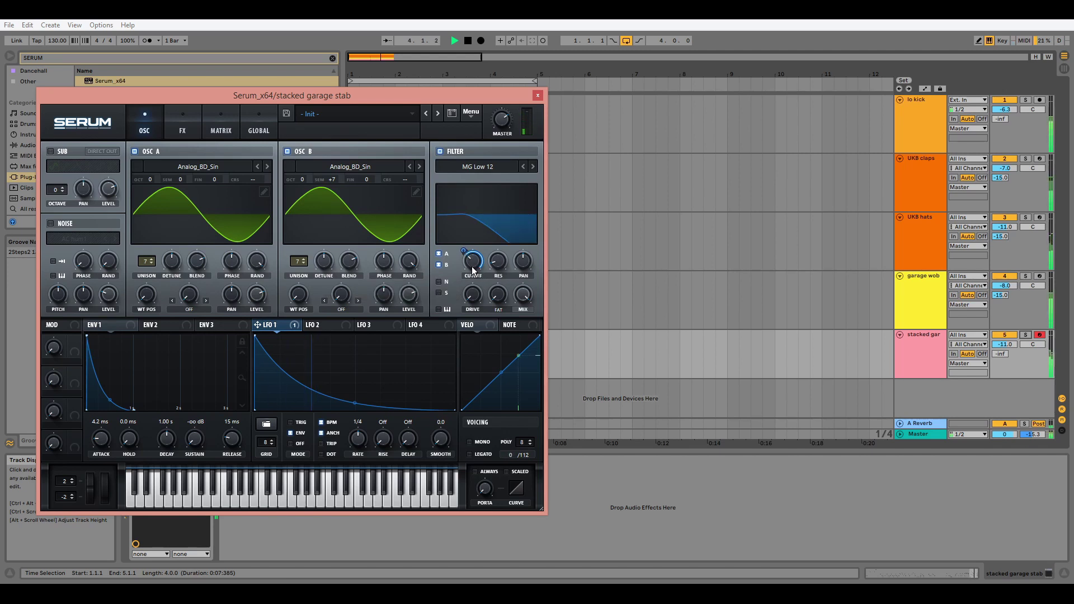
On Serum's GLOBAL page set both unison stacks to 12 (1x), audition, then close Serum.
key("space")
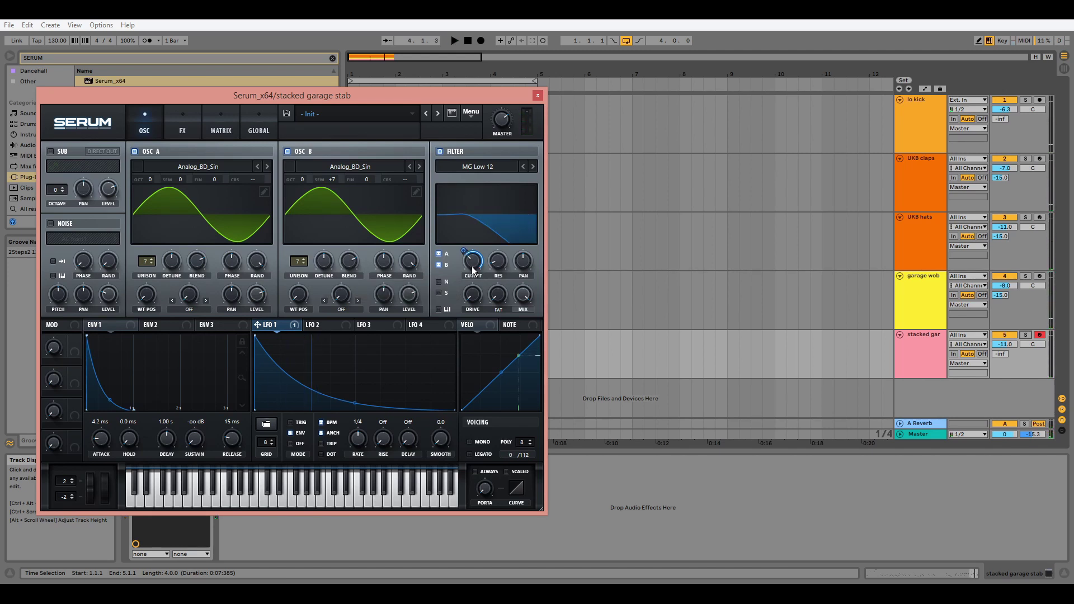
left_click(266, 128)
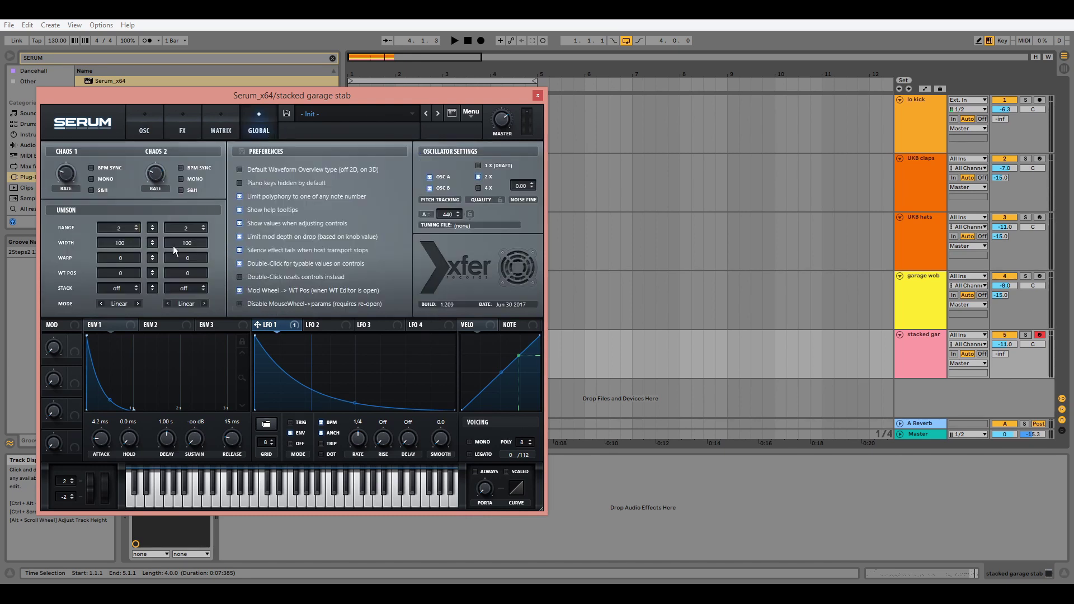
left_click(137, 285)
left_click(204, 284)
key("space")
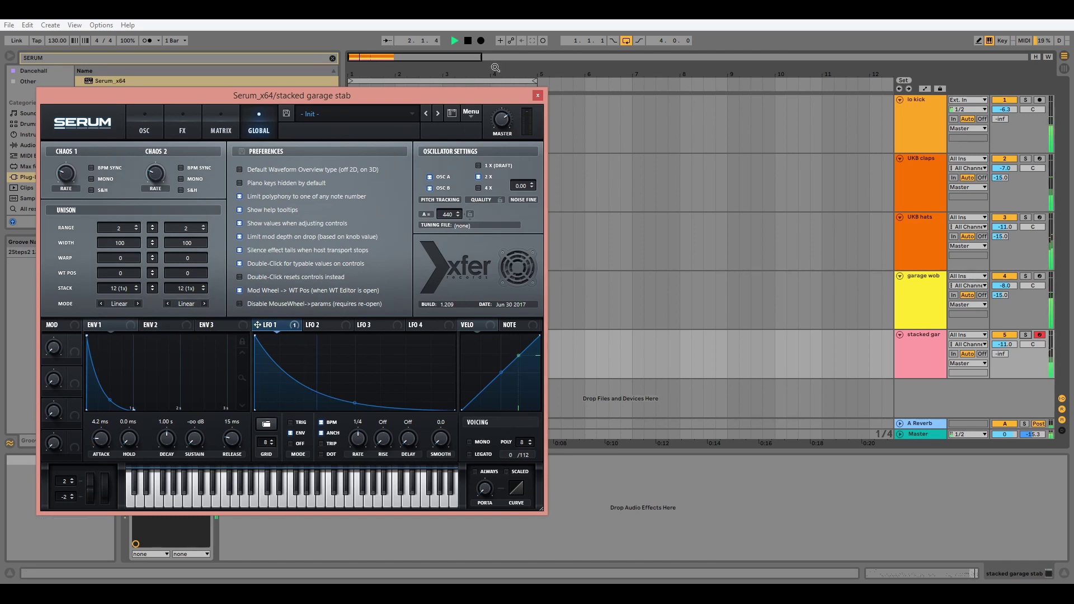
left_click(538, 96)
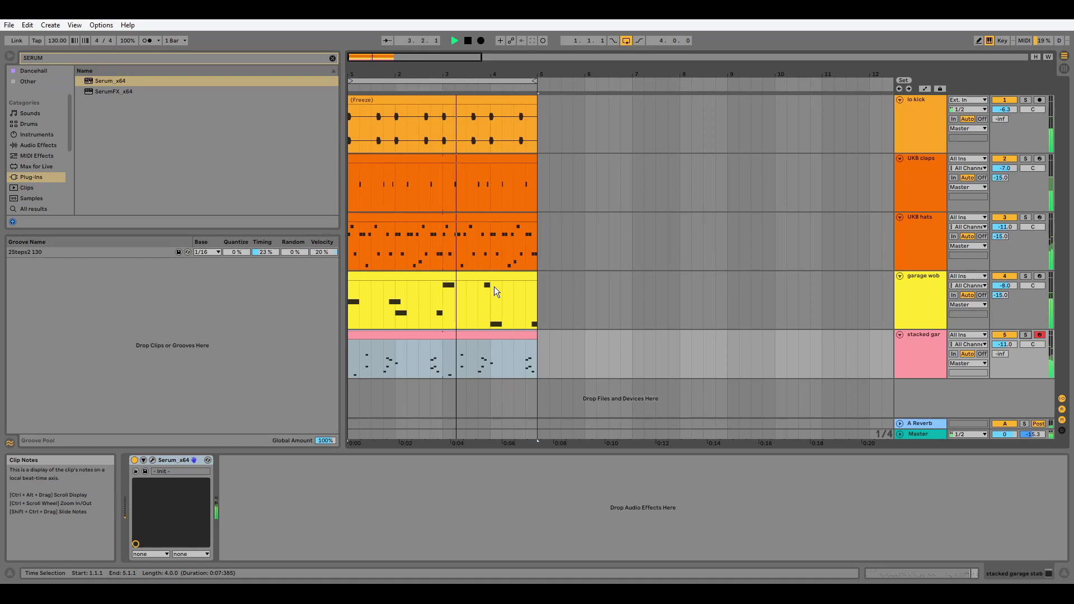
Reopen Serum, enable the noise oscillator and load the Analog > BrightWhite sample.
key("space")
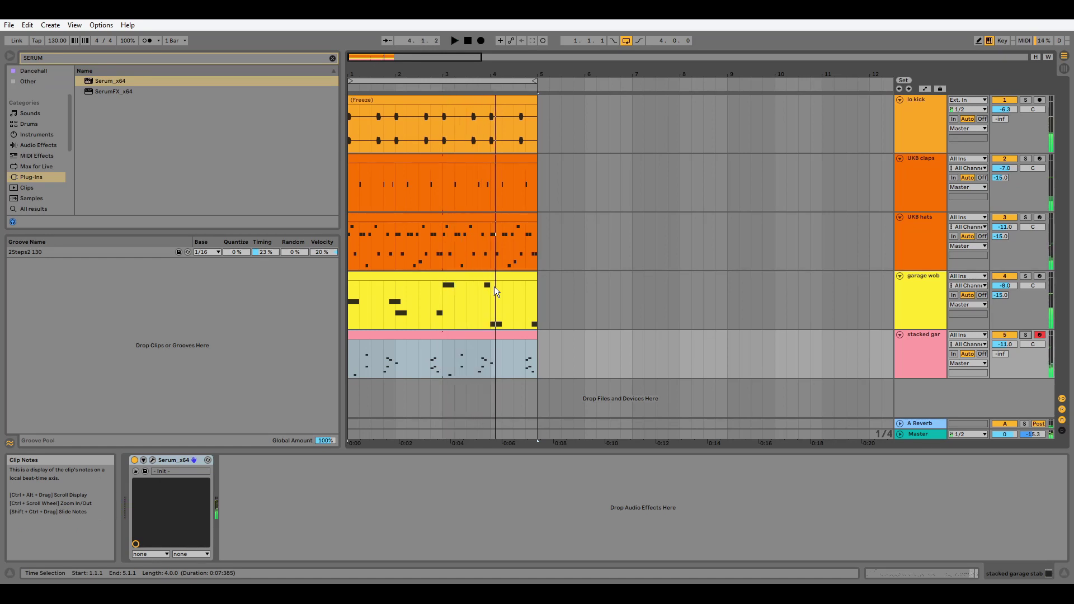
left_click(152, 460)
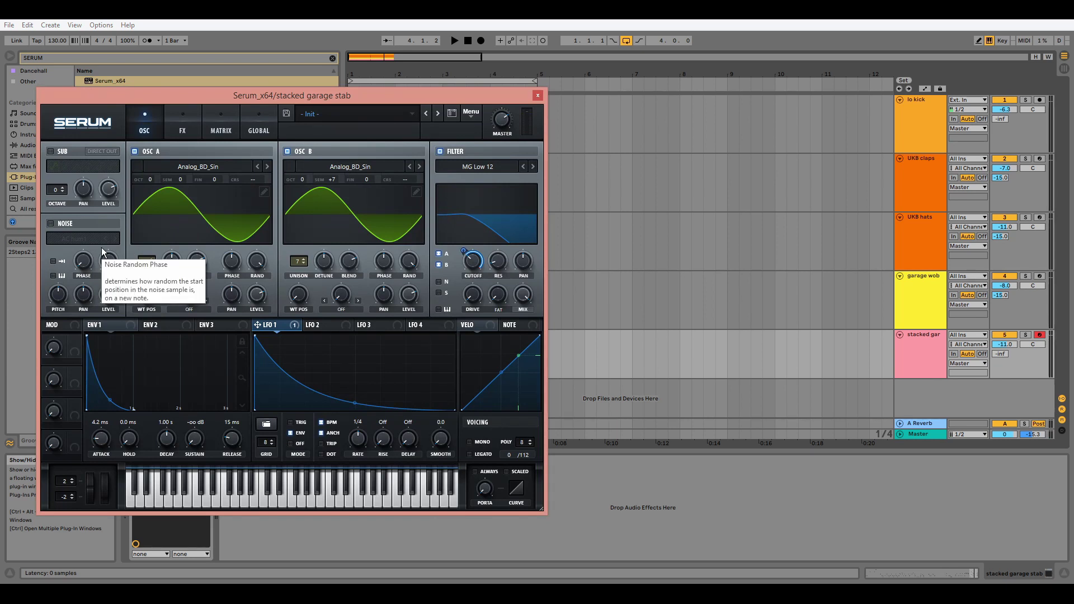
left_click(51, 223)
left_click(71, 238)
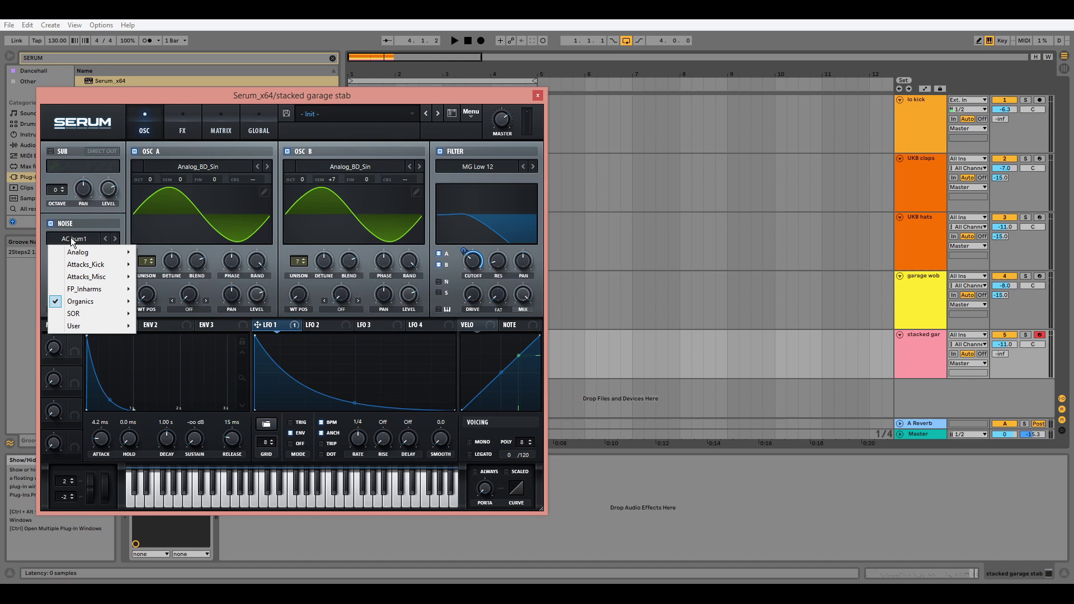
mouse_move(81, 253)
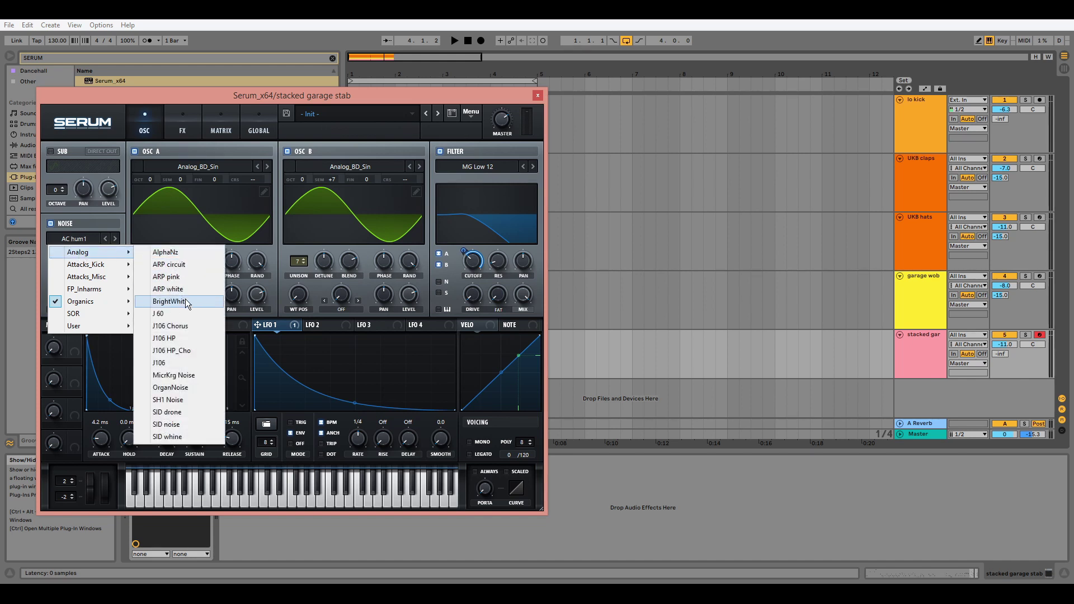
left_click(168, 301)
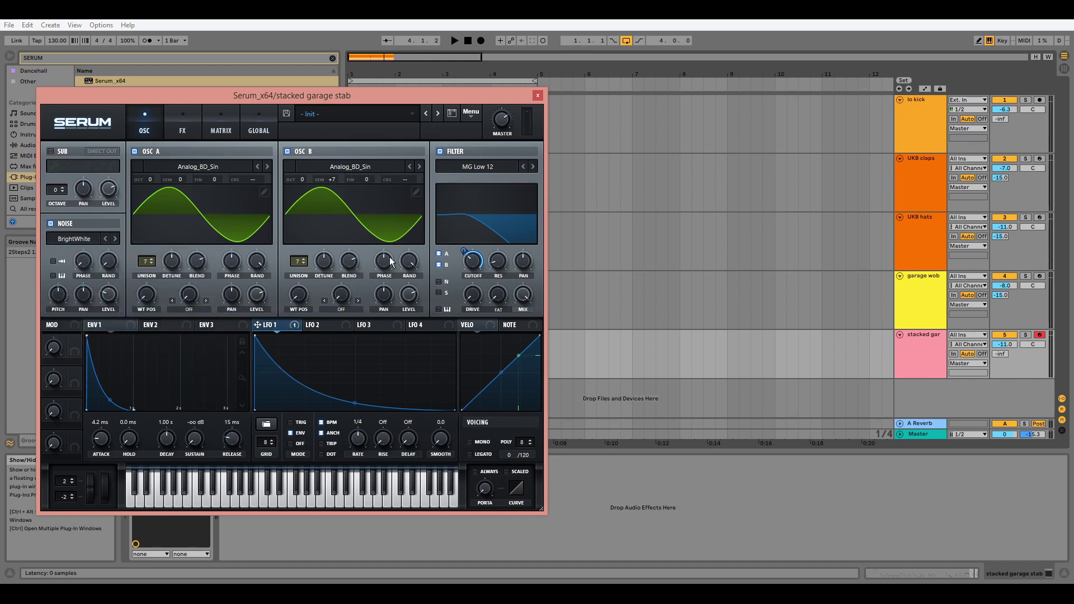
Route the noise through the filter and set its level to about 12%, auditioning soloed then unsoloing.
left_click(439, 283)
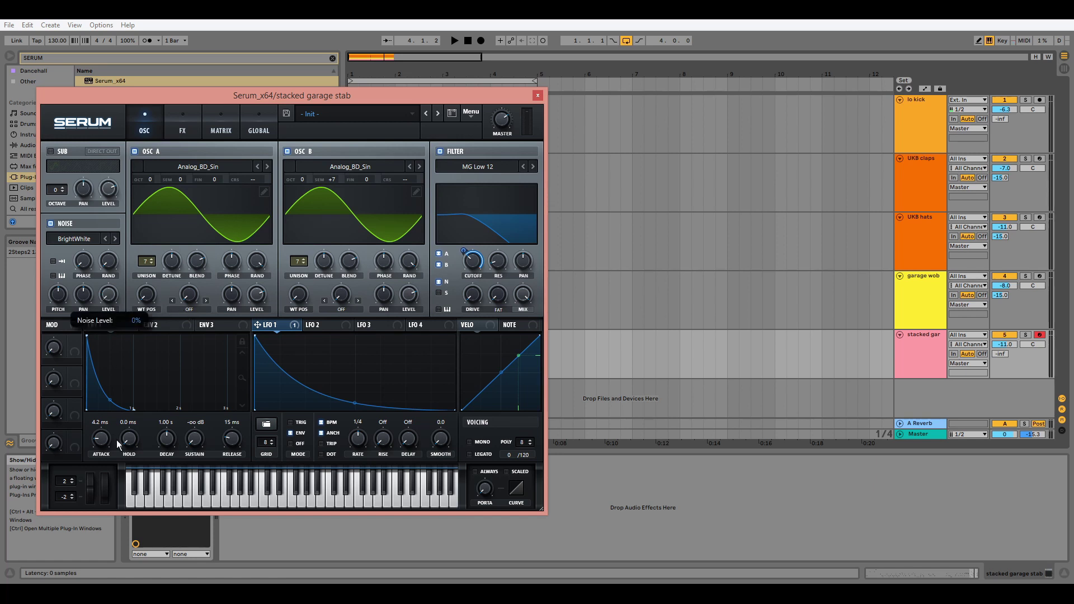
key("space")
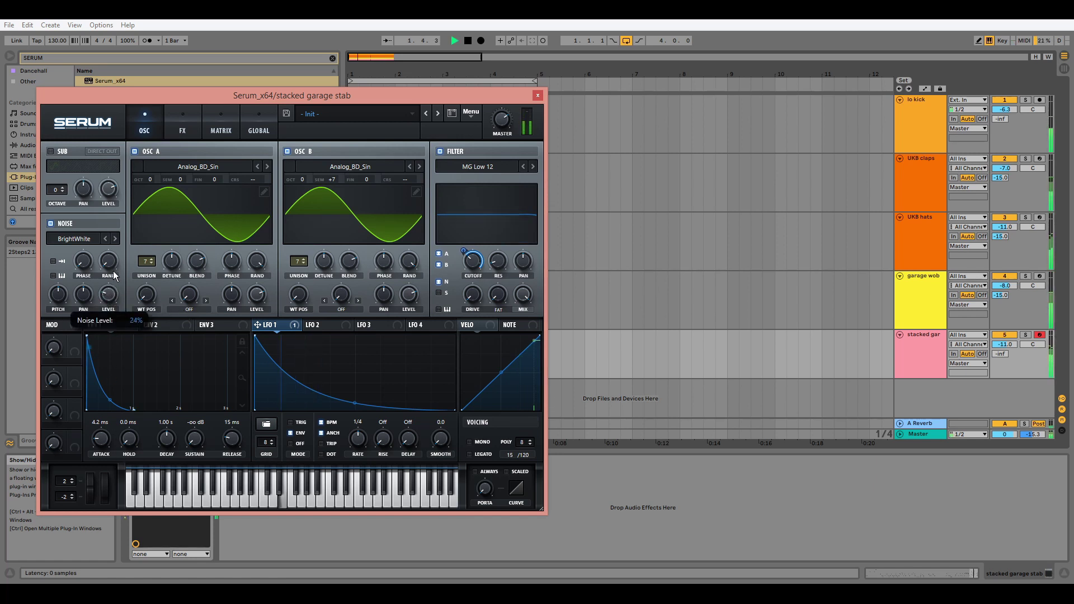
left_click_drag(111, 283, 112, 301)
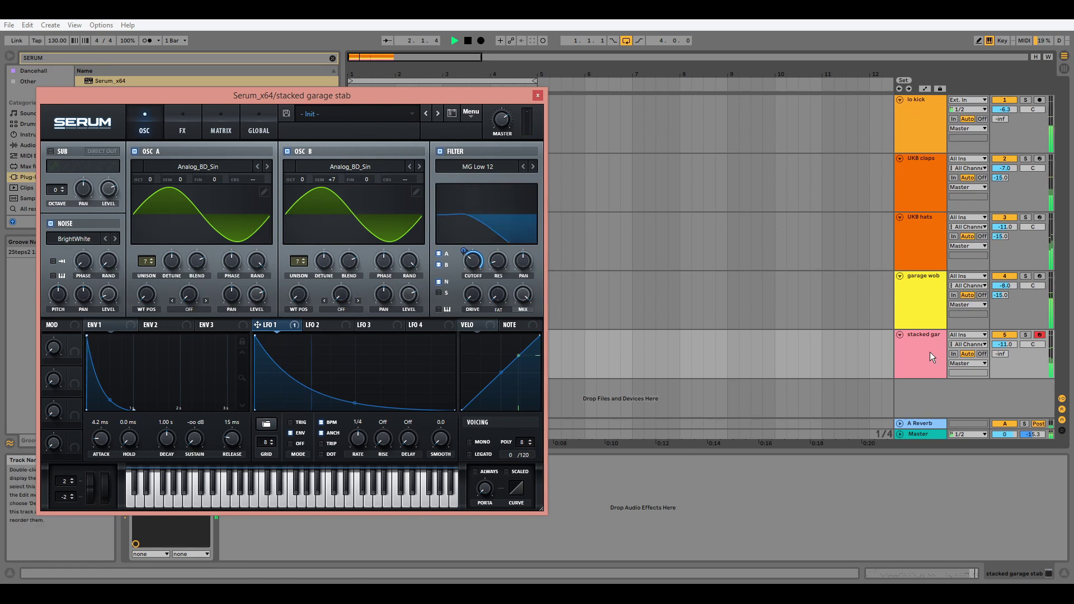
left_click(1026, 335)
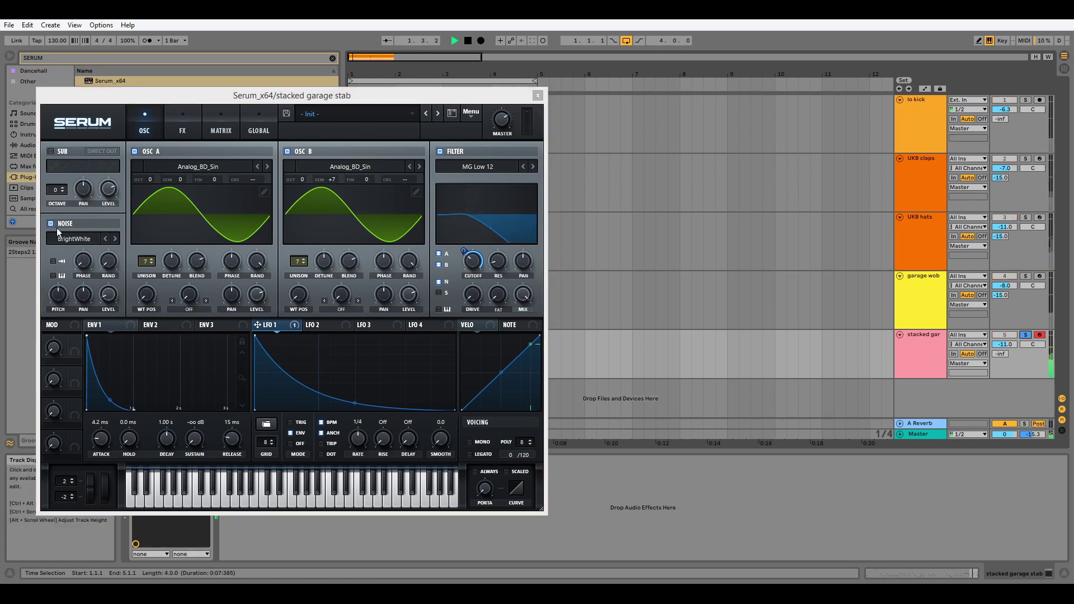
left_click(109, 296)
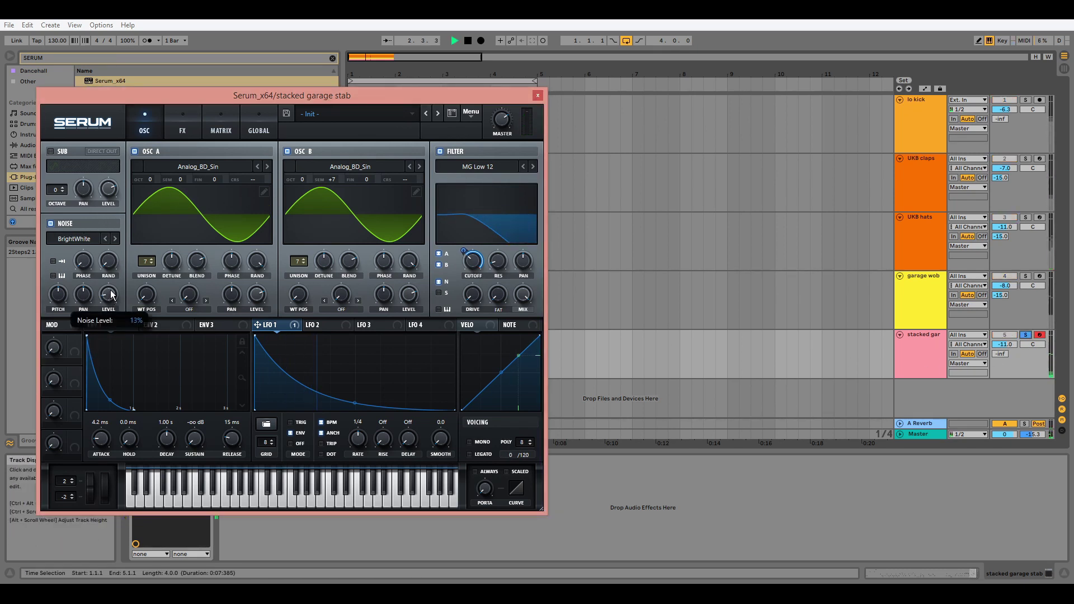
scroll(103, 303, "up", 2)
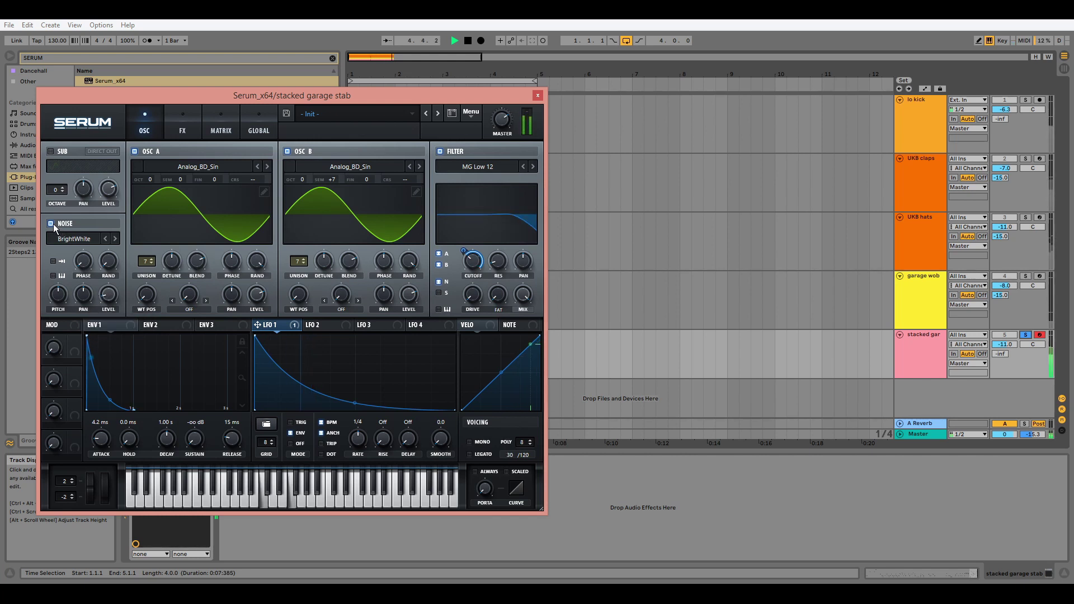
left_click(1026, 335)
left_click(114, 298)
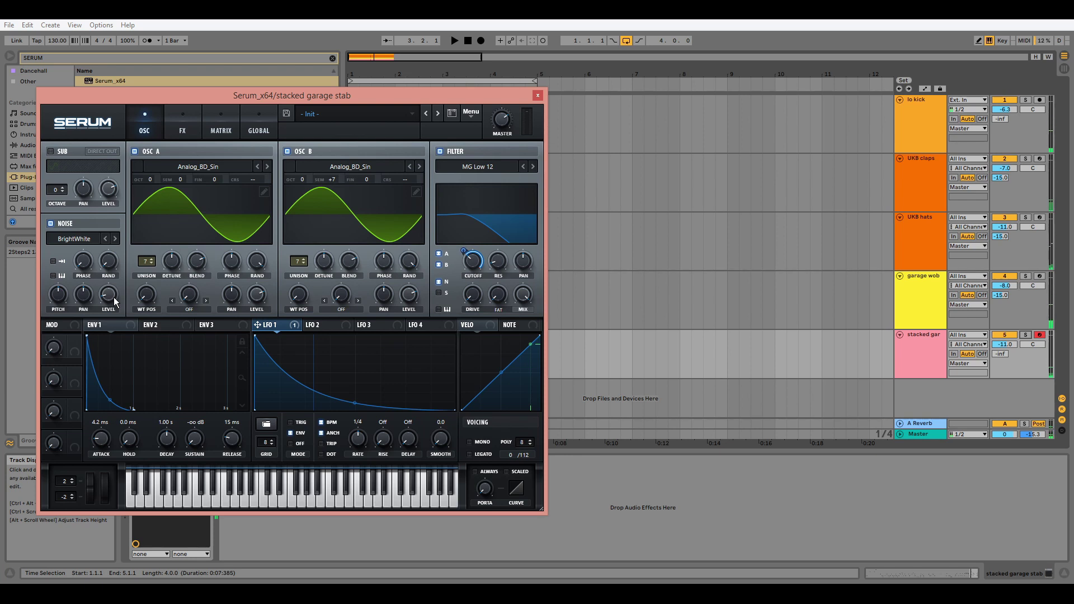
Close Serum and load Utility onto the stab track with Bass Mono on at 500 Hz.
left_click(538, 96)
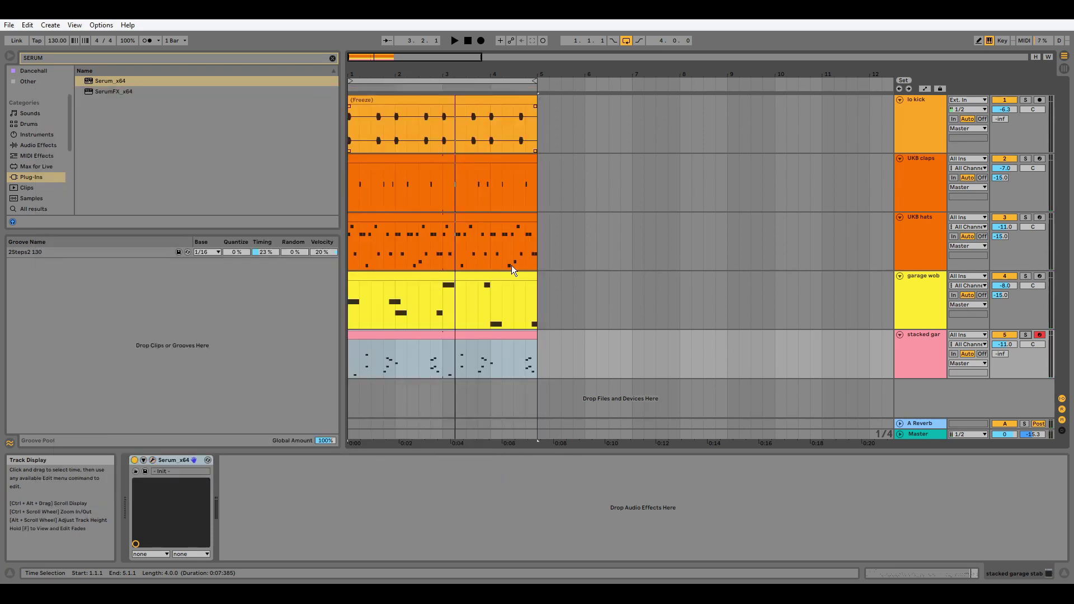
key("ctrl+f")
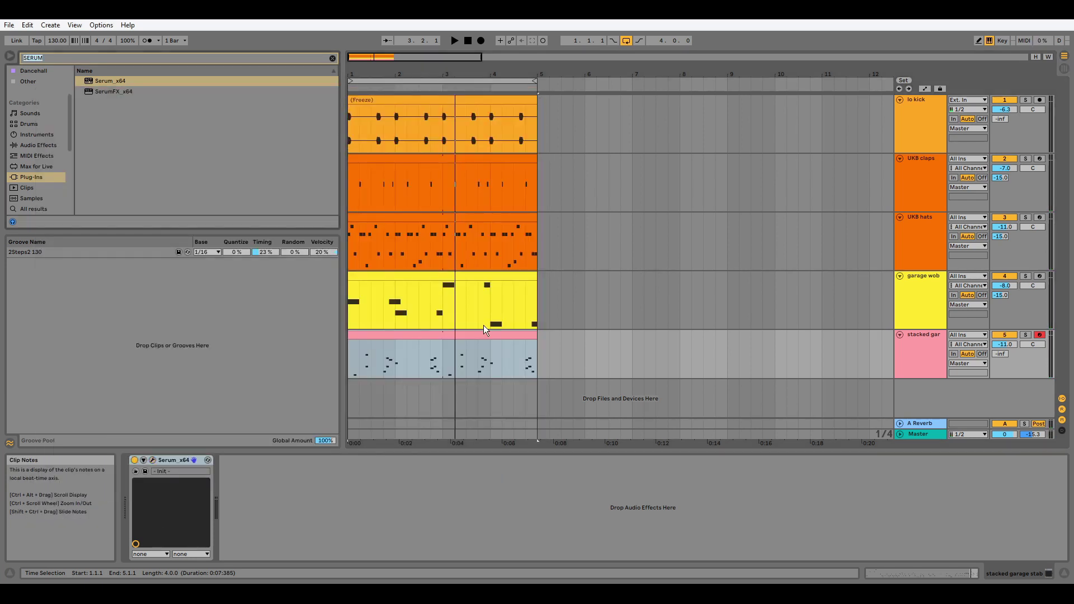
type("utility")
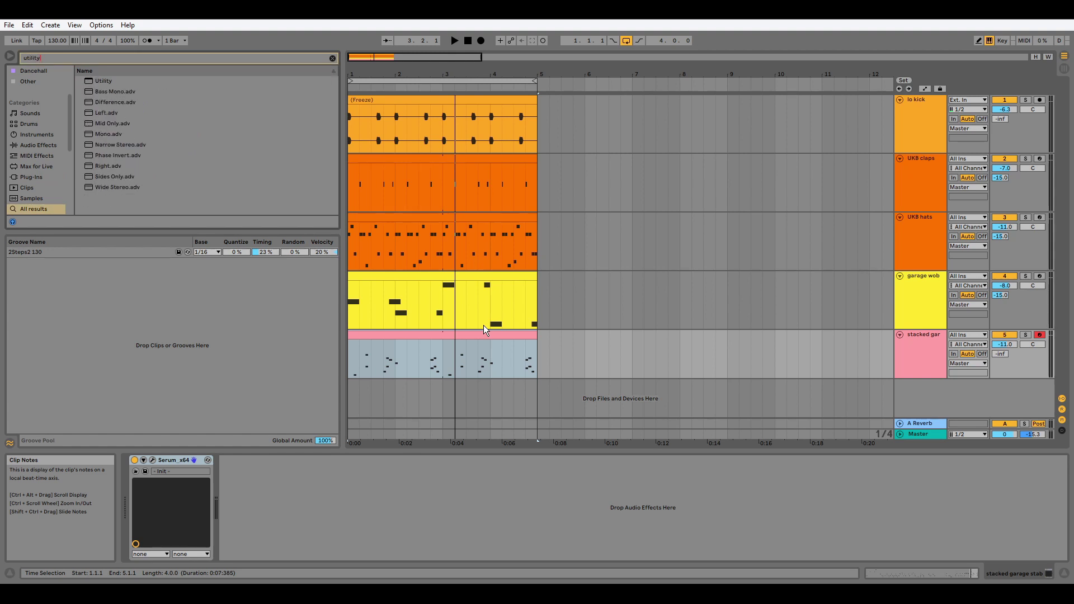
left_click(102, 82)
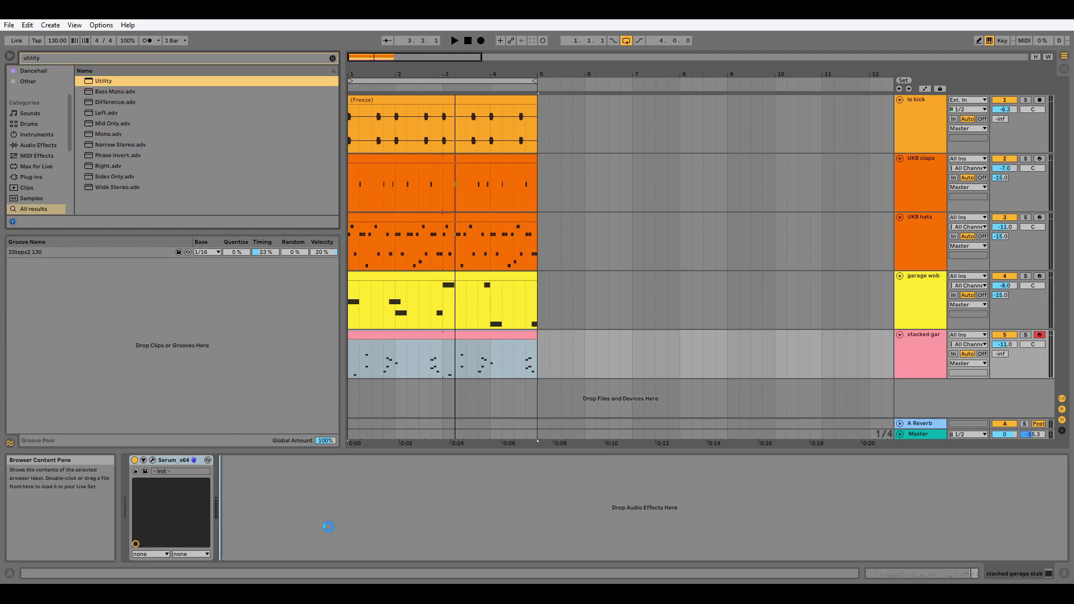
key("Return")
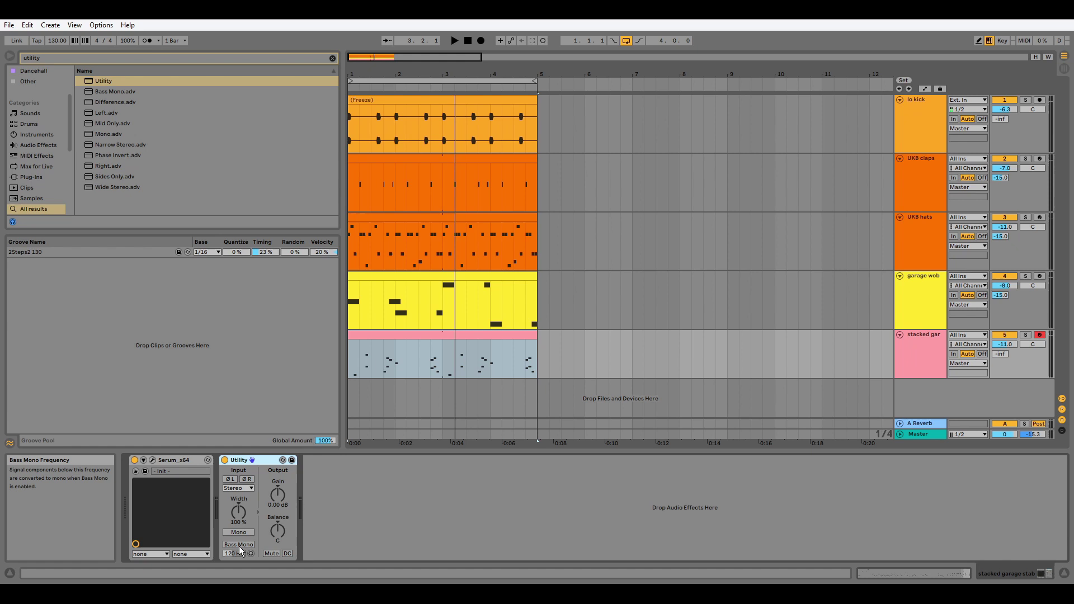
left_click(238, 546)
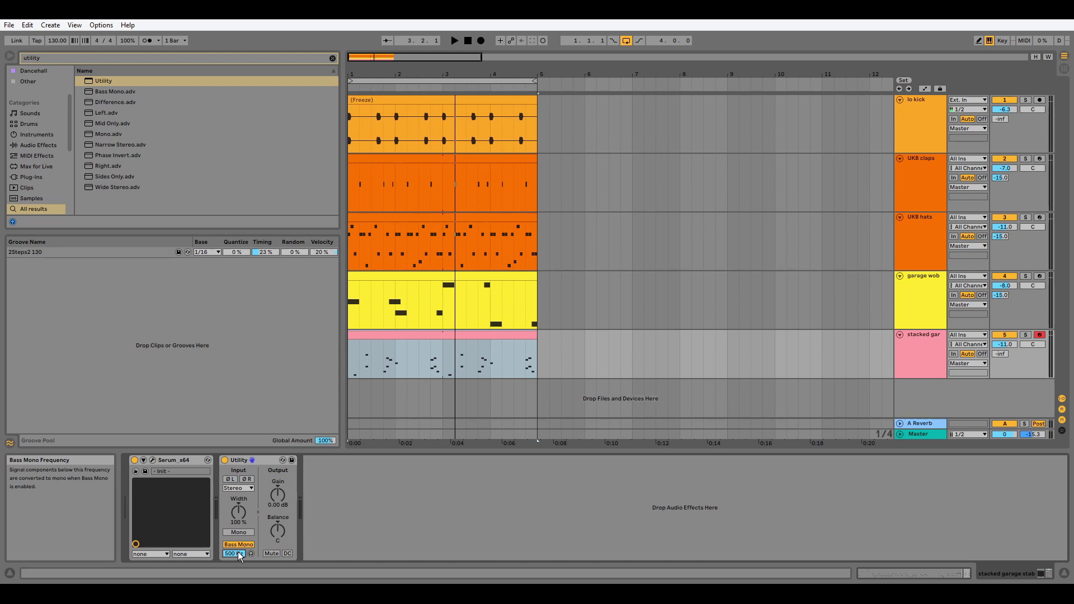
key("ctrl+f")
type("dru")
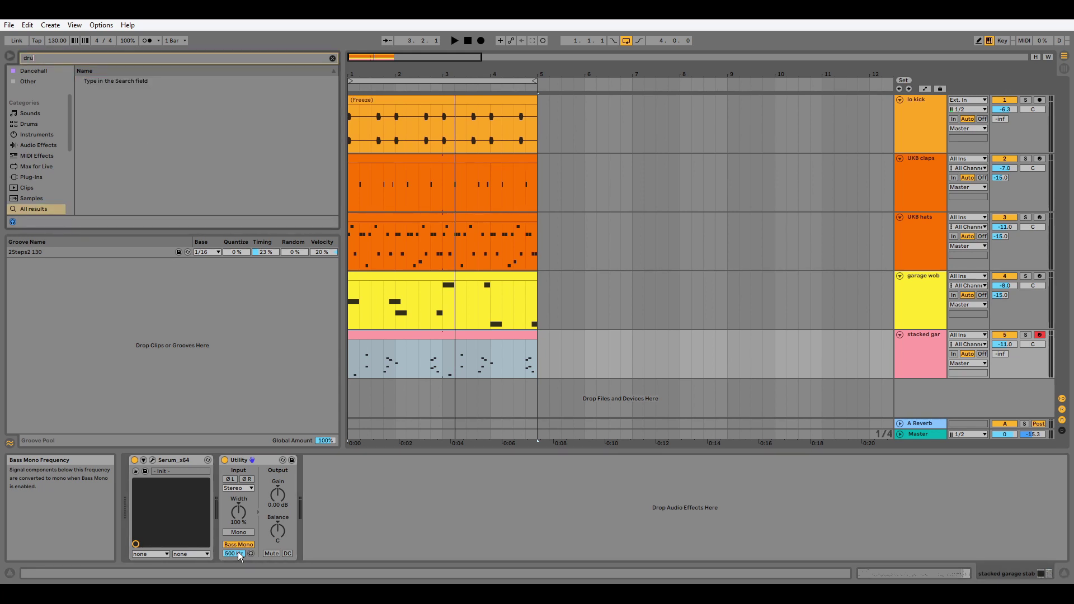
type("m buss")
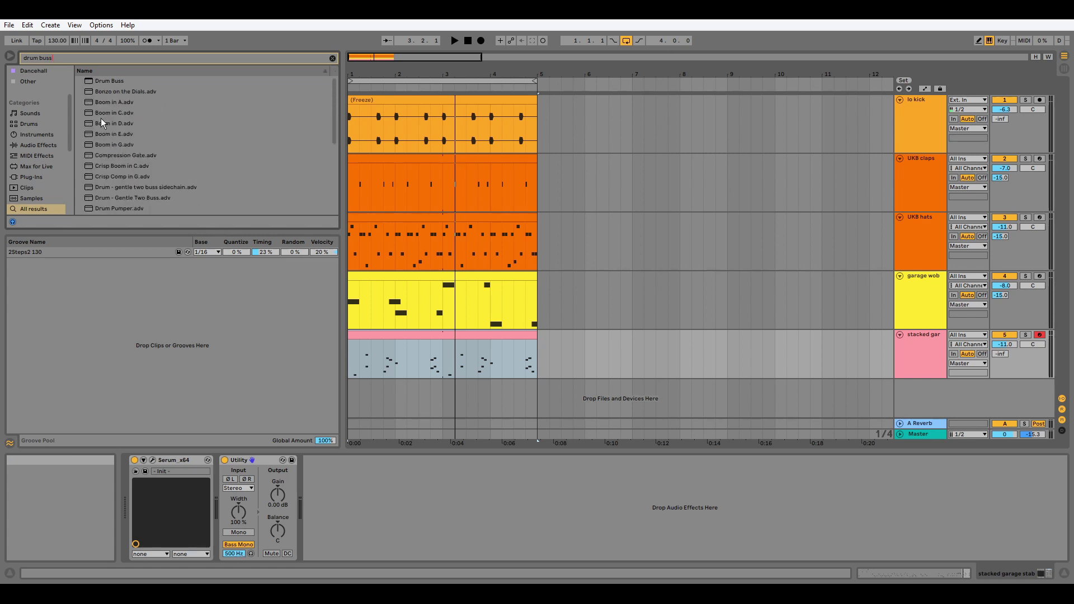
Insert Drum Buss after Utility with Drive at 10% and audition the stab.
left_click_drag(106, 80, 353, 508)
key("space")
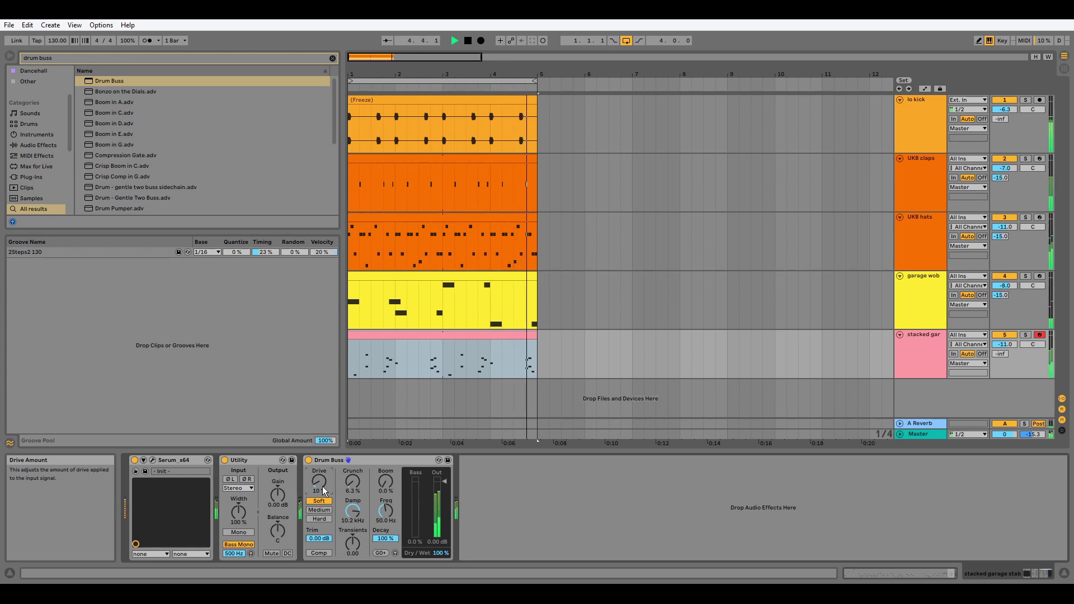
key("space")
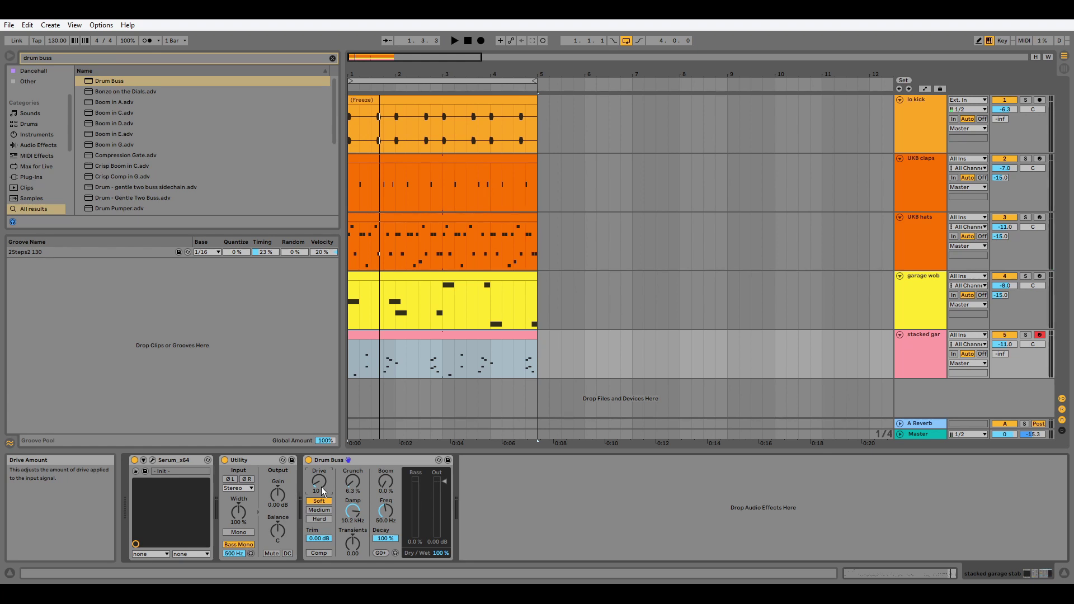
key("ctrl+f")
Insert EQ Eight after Drum Buss and set band 1 to a low-cut at about 257 Hz.
type("eq")
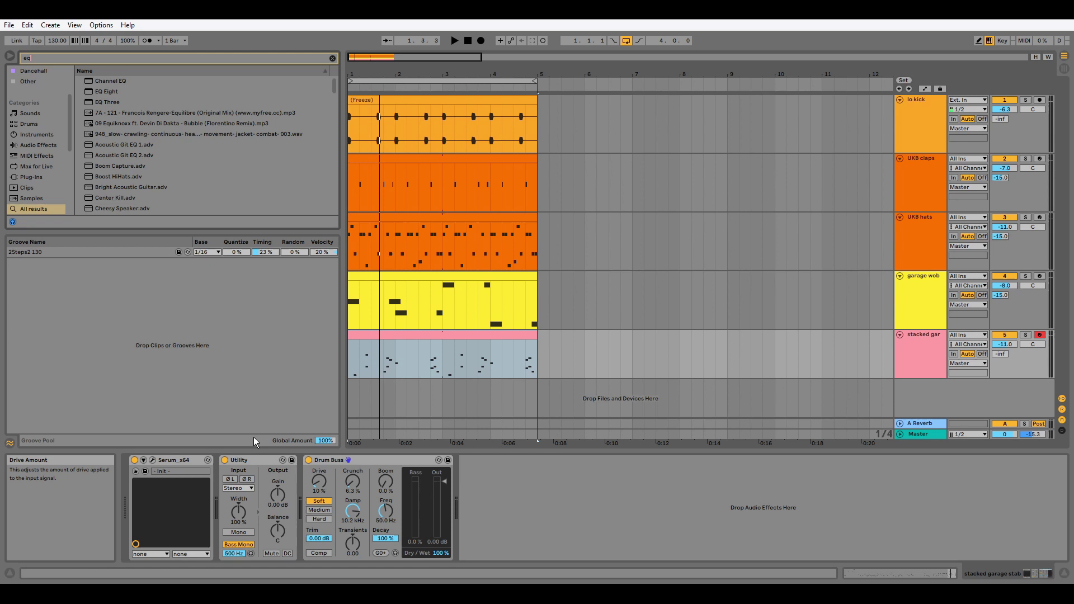
left_click_drag(113, 94, 532, 525)
left_click(501, 546)
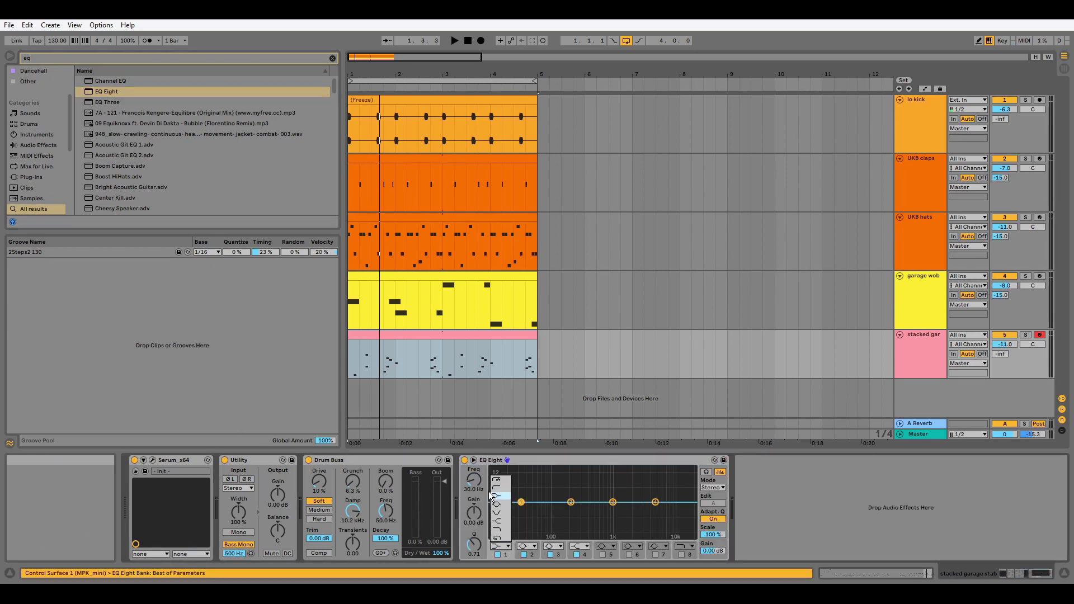
left_click(494, 495)
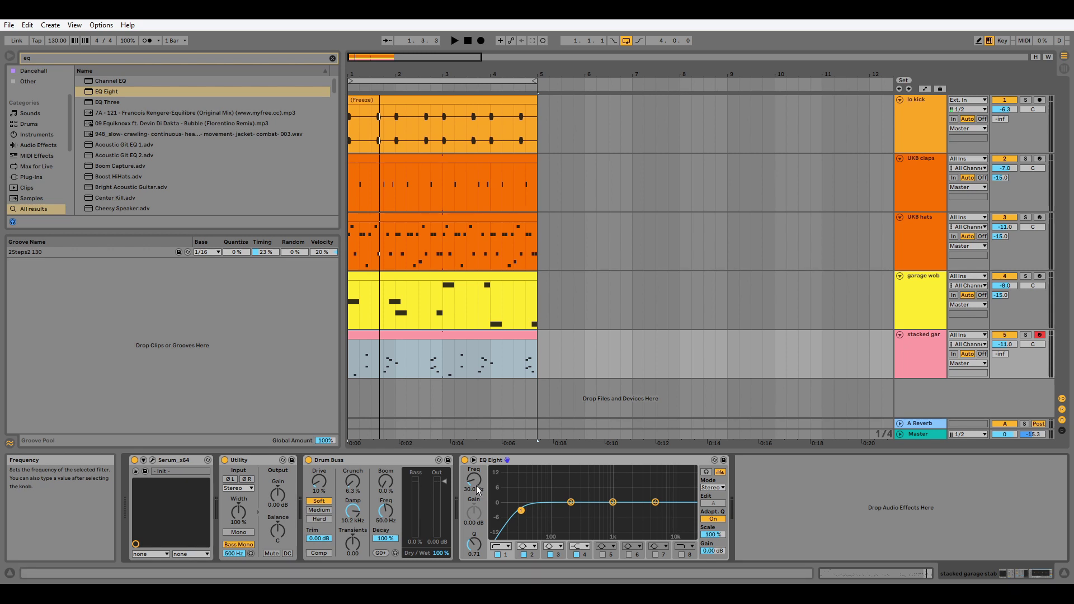
key("space")
left_click_drag(520, 511, 577, 510)
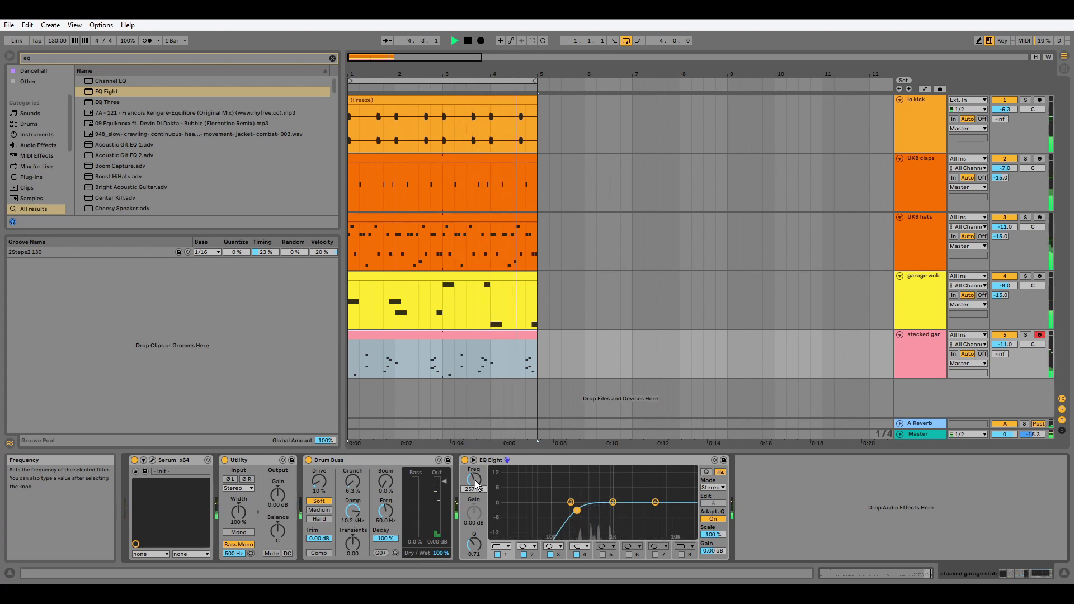
key("space")
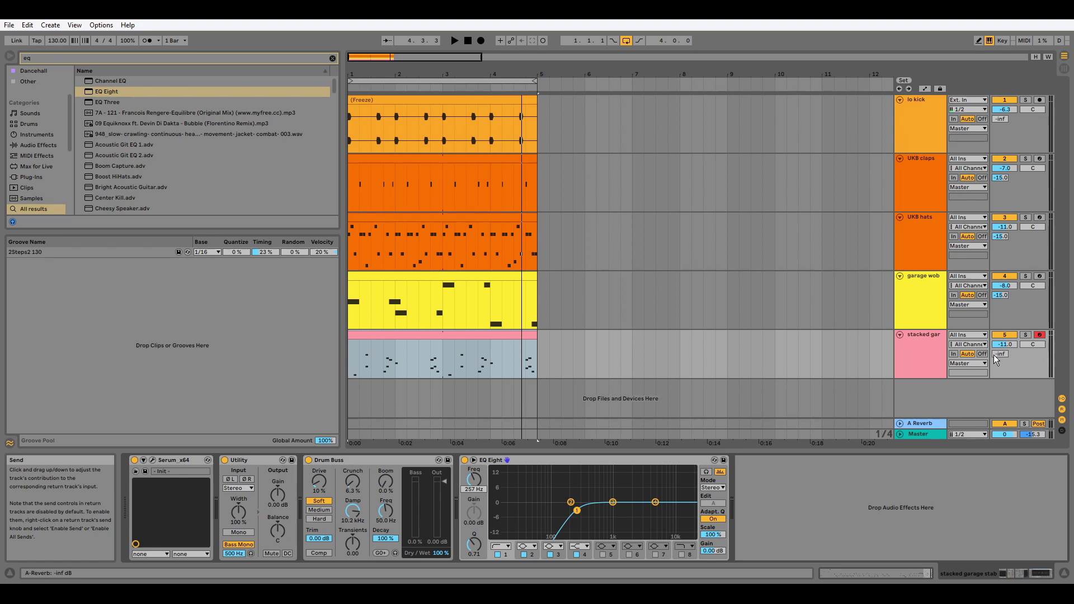
Raise track 5's A-Reverb send from -inf to about -10.3 dB during playback.
key("space")
left_click_drag(995, 355, 996, 329)
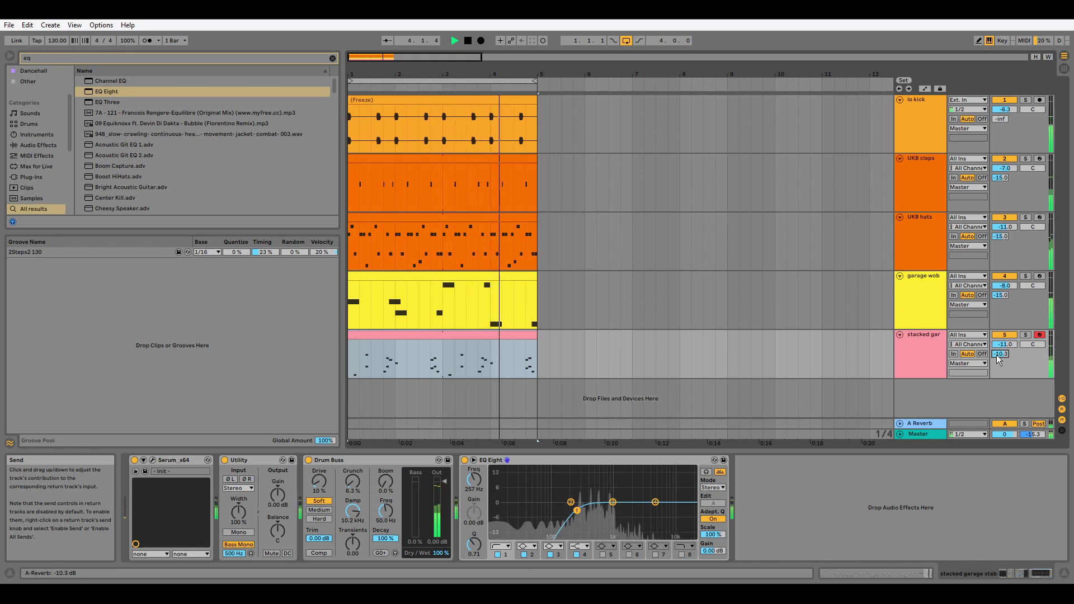
key("space")
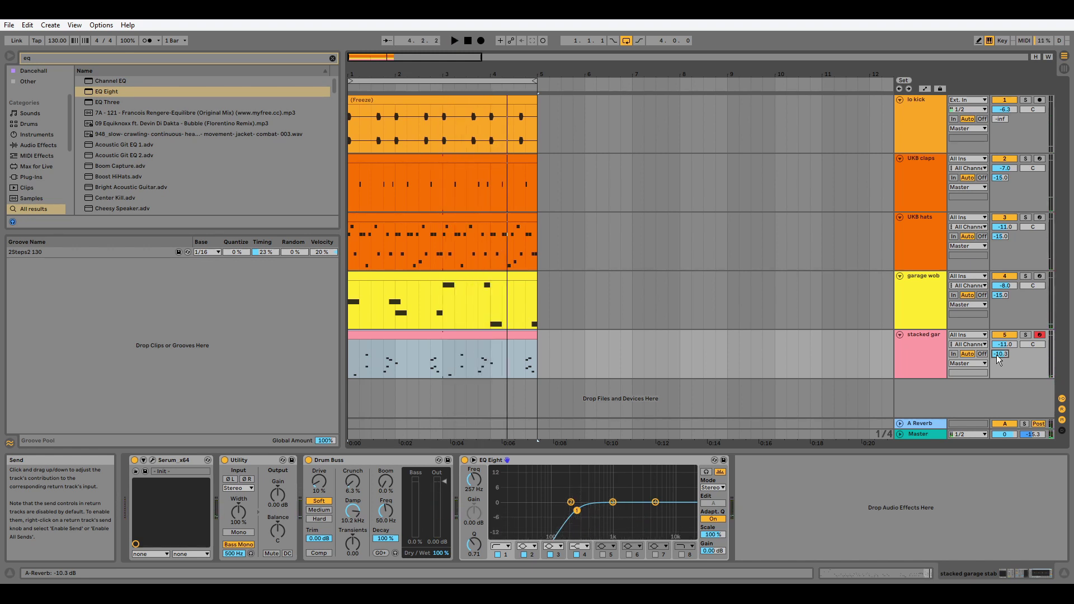